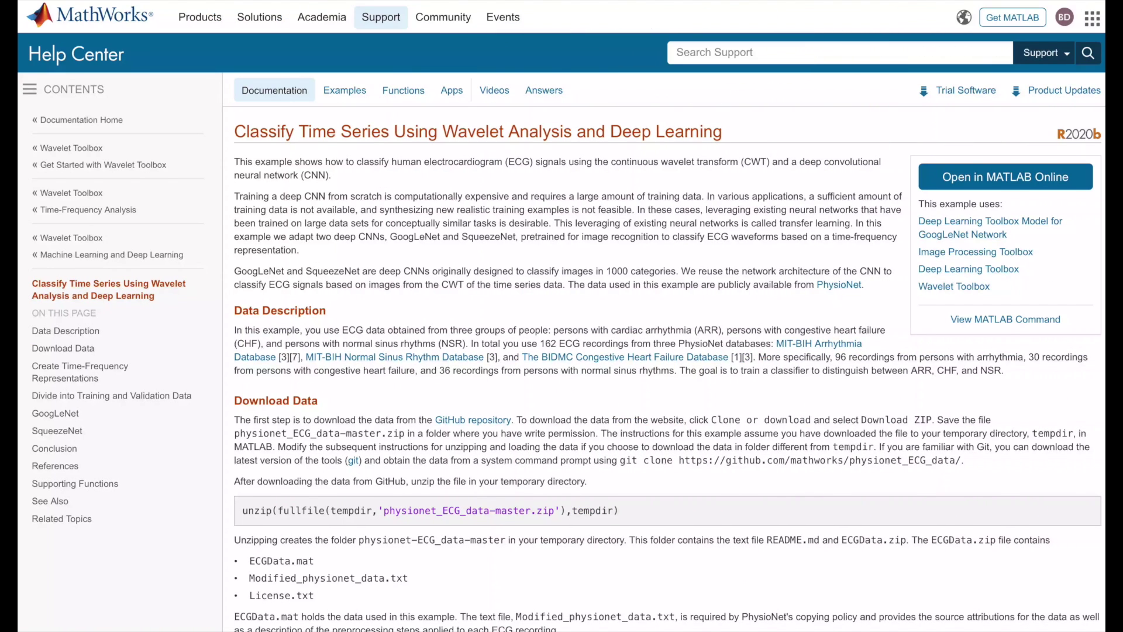
Step: Scroll the example page to the GoogLeNet section and type a '% Load pretrained GoogLeNet' comment
{"action": "scroll", "coordinate": [667, 351], "scroll_direction": "down", "scroll_amount": 13}
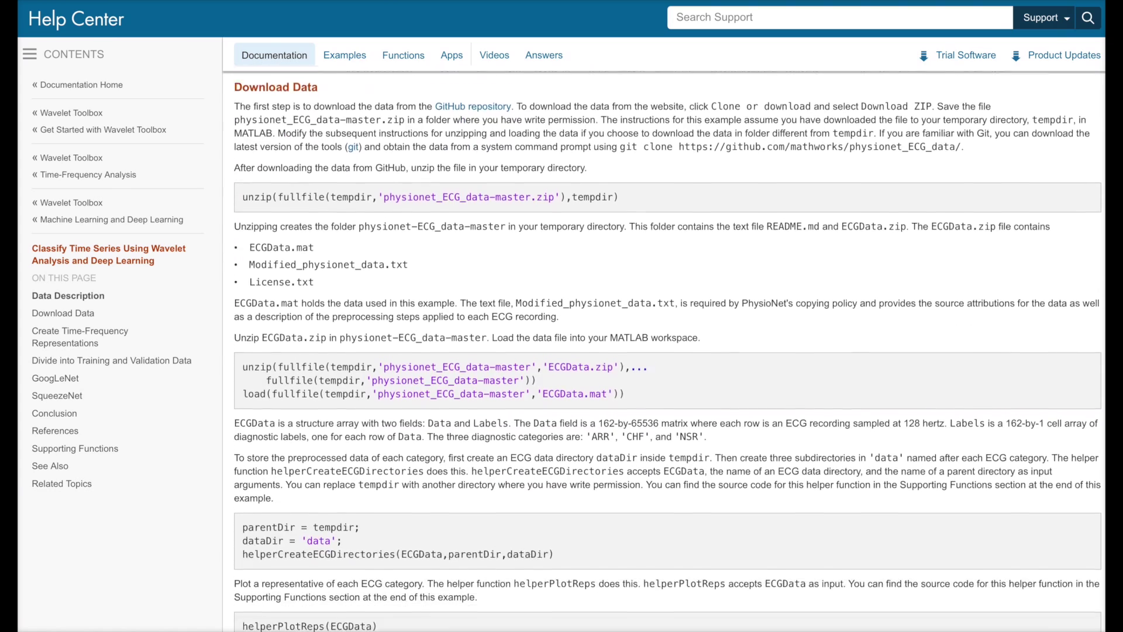
{"action": "scroll", "coordinate": [667, 351], "scroll_direction": "down", "scroll_amount": 8}
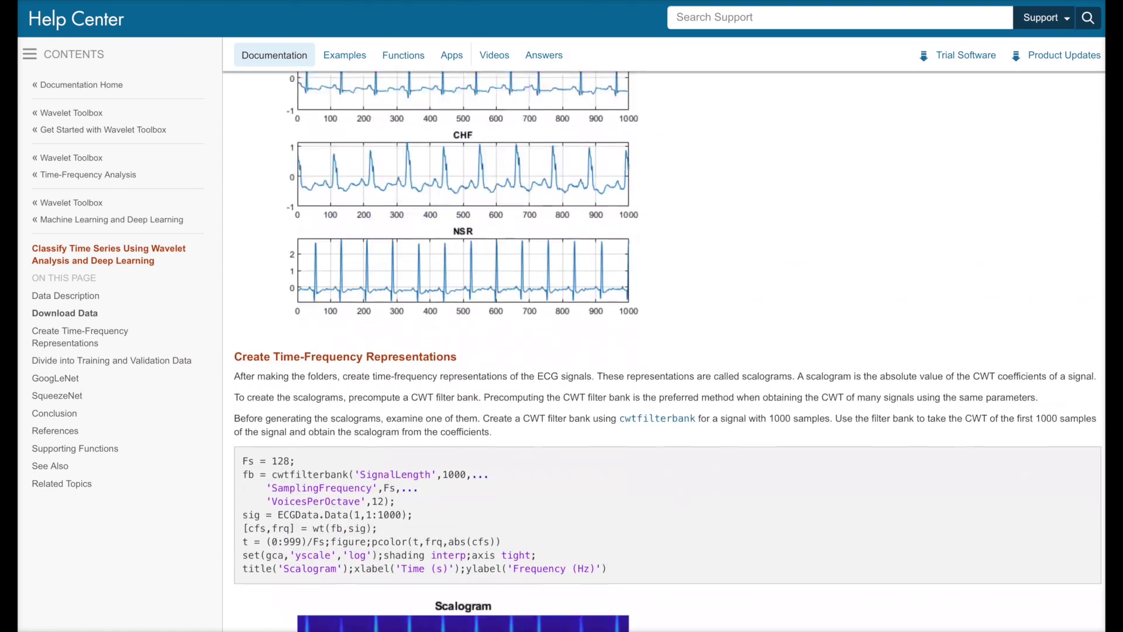
{"action": "scroll", "coordinate": [667, 351], "scroll_direction": "down", "scroll_amount": 15}
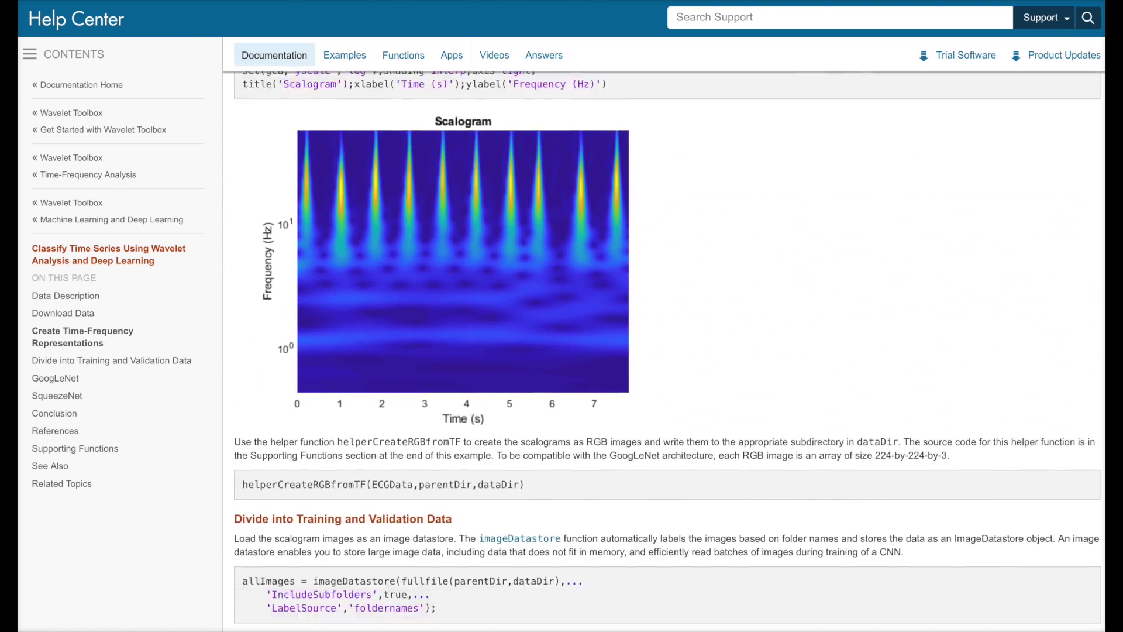
{"action": "scroll", "coordinate": [667, 351], "scroll_direction": "down", "scroll_amount": 1}
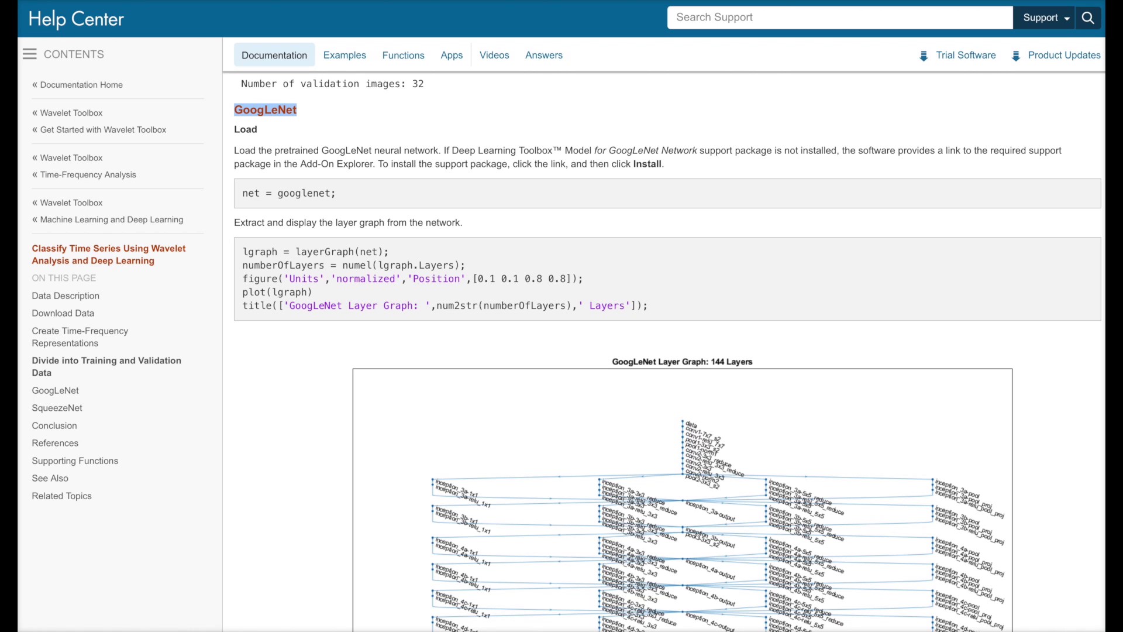
{"action": "type", "text": "% Load "}
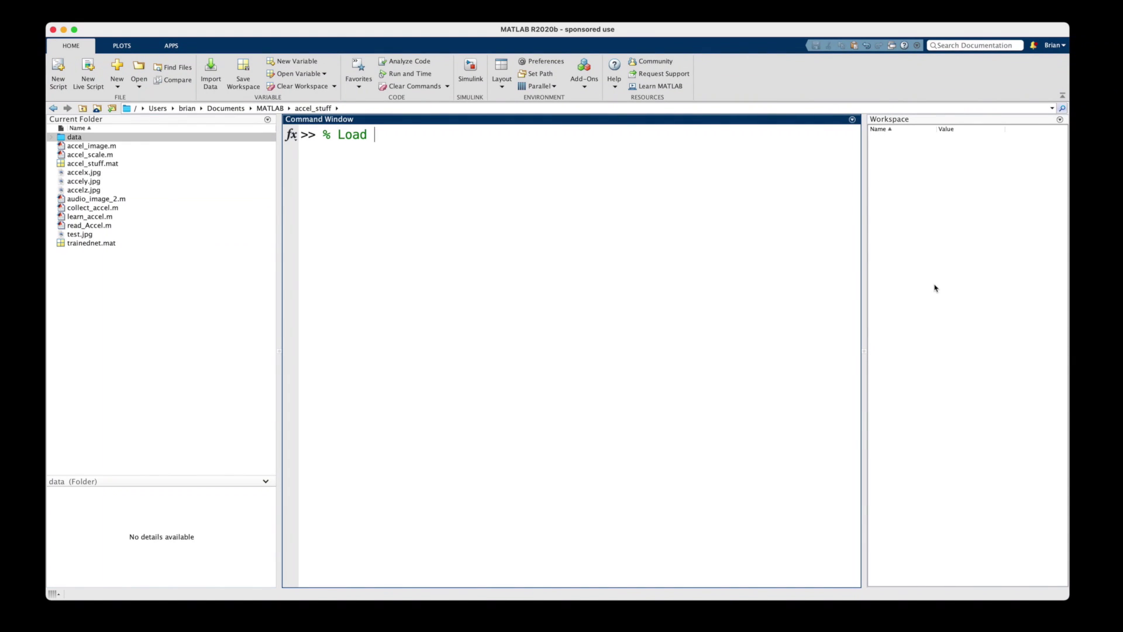
{"action": "type", "text": "pretrained GoogLeNet"}
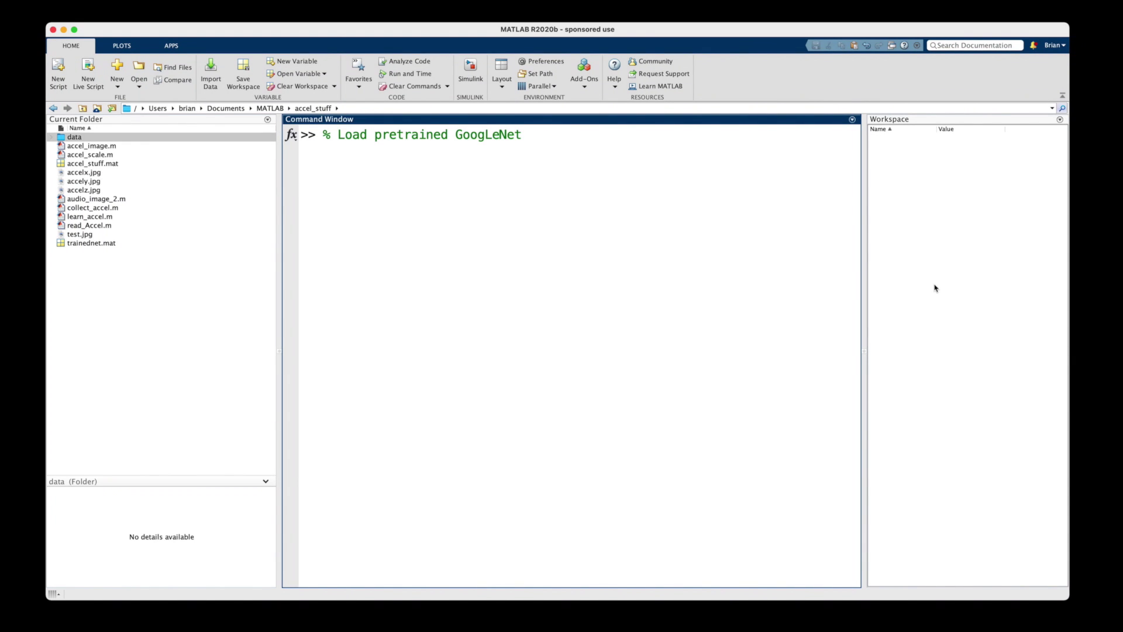
Step: Load GoogLeNet with net = googlenet; and open it via deepNetworkDesigner(net)
{"action": "key", "text": "Return"}
{"action": "type", "text": "net = googlenet;"}
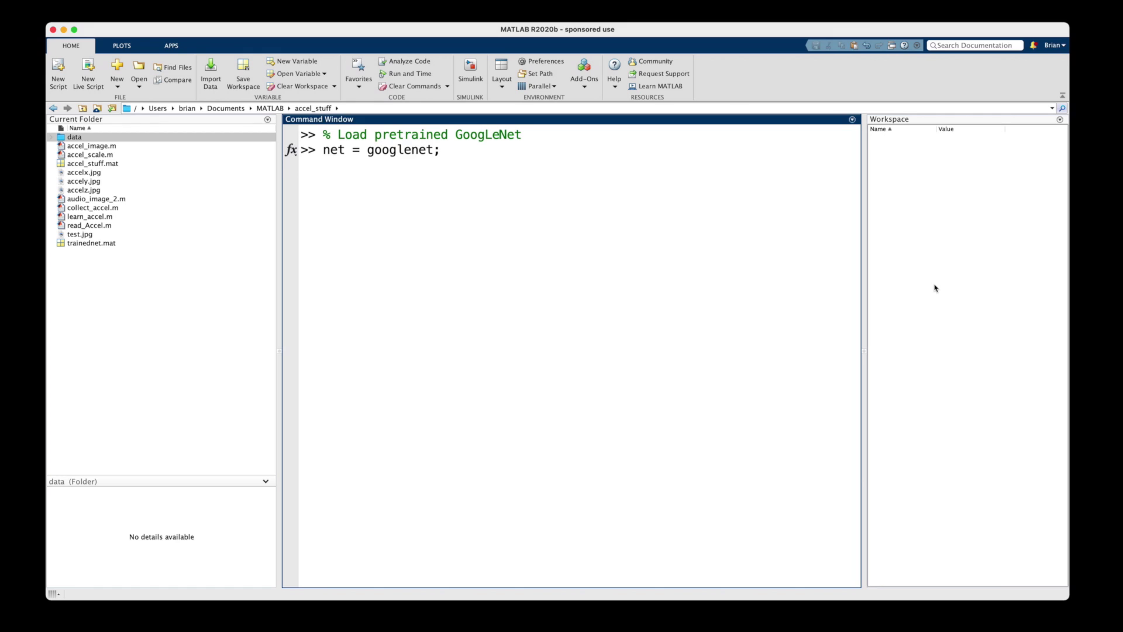
{"action": "key", "text": "Return"}
{"action": "type", "text": "deepNetworkDesigner(net)"}
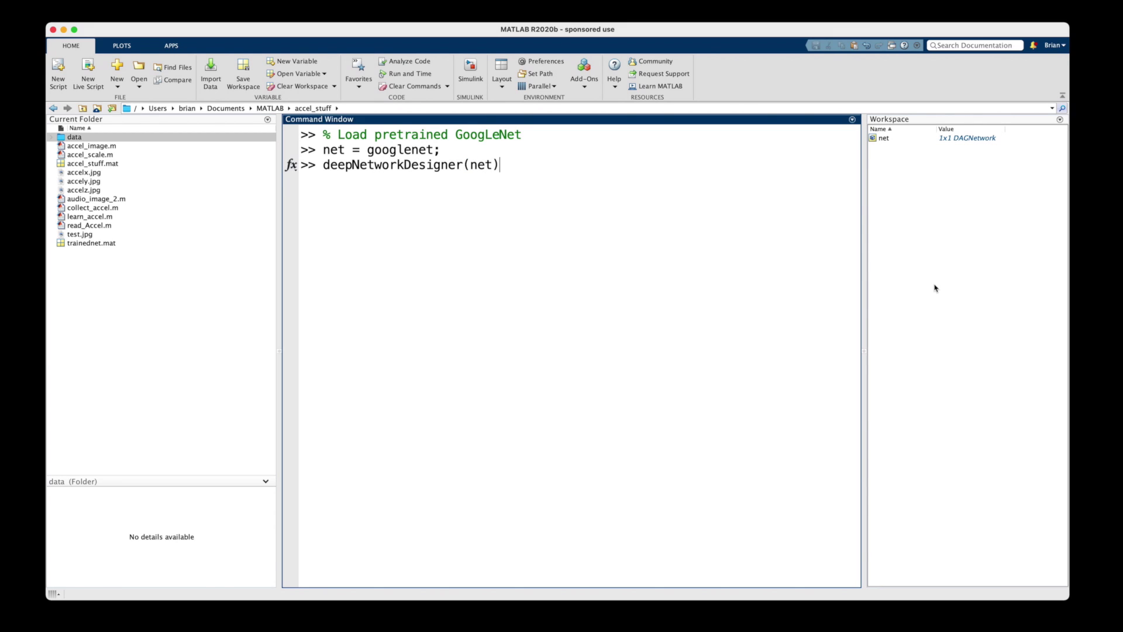
{"action": "key", "text": "Return"}
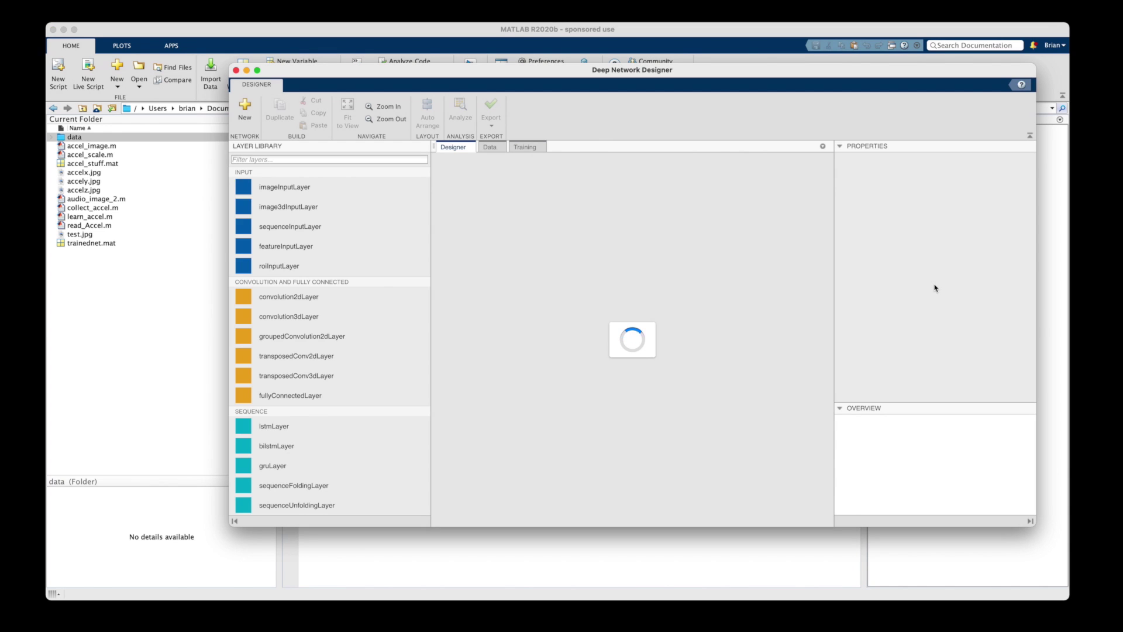
Step: Enlarge the Designer window, fit and zoom the GoogLeNet graph, and inspect loss3-classifier at its end
{"action": "left_click_drag", "start_coordinate": [841, 75], "coordinate": [628, 24]}
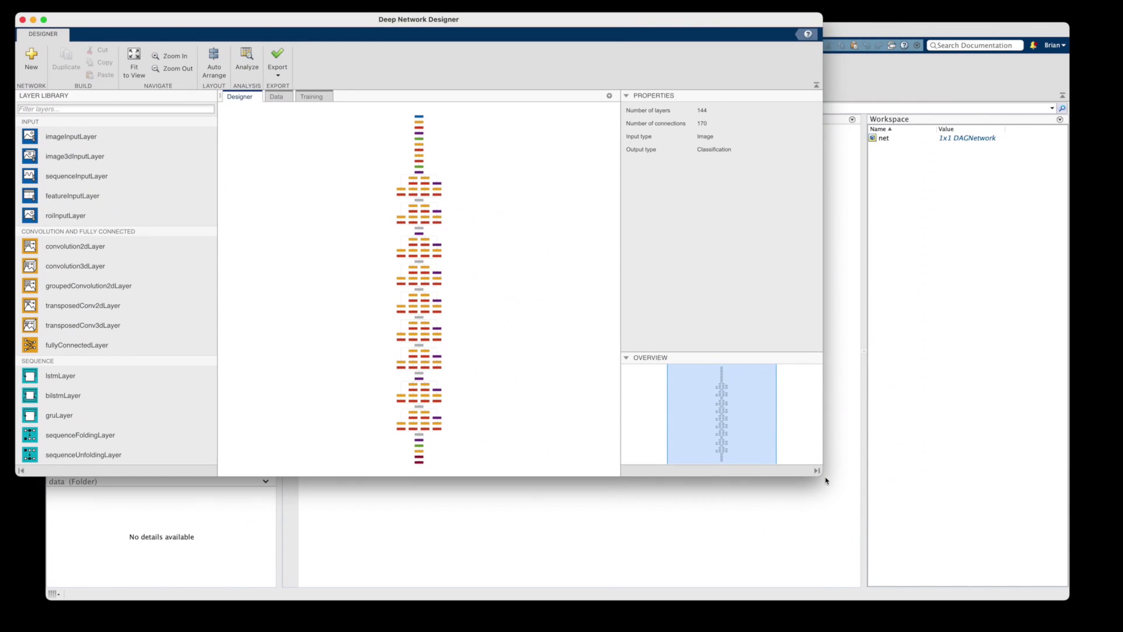
{"action": "left_click_drag", "start_coordinate": [826, 480], "coordinate": [1110, 618]}
{"action": "left_click", "coordinate": [139, 56]}
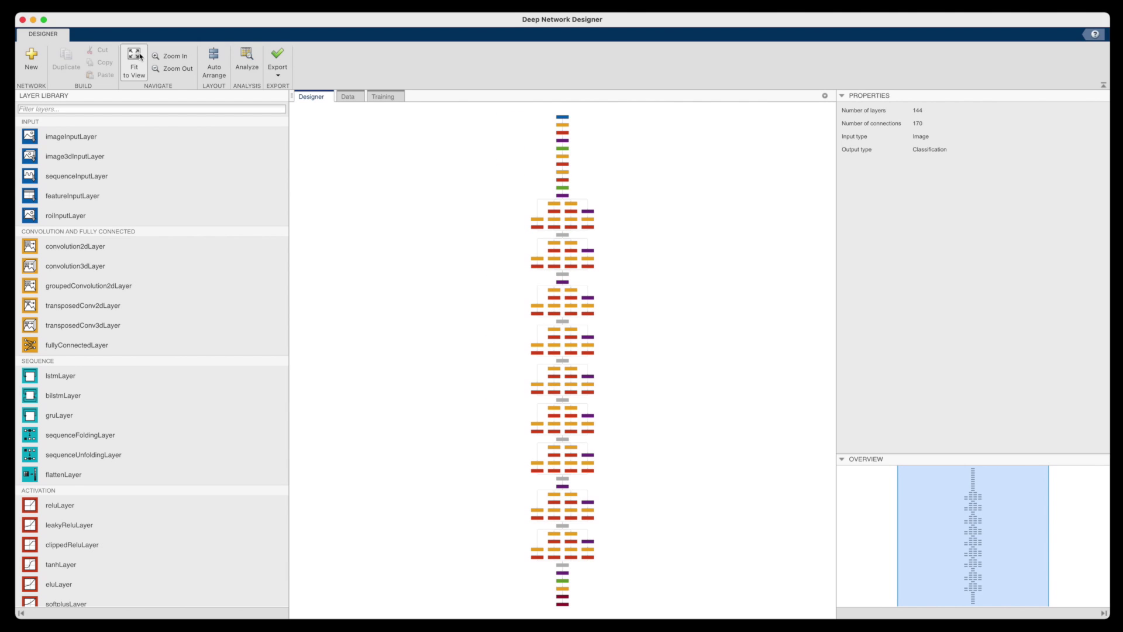
{"action": "left_click", "coordinate": [170, 56]}
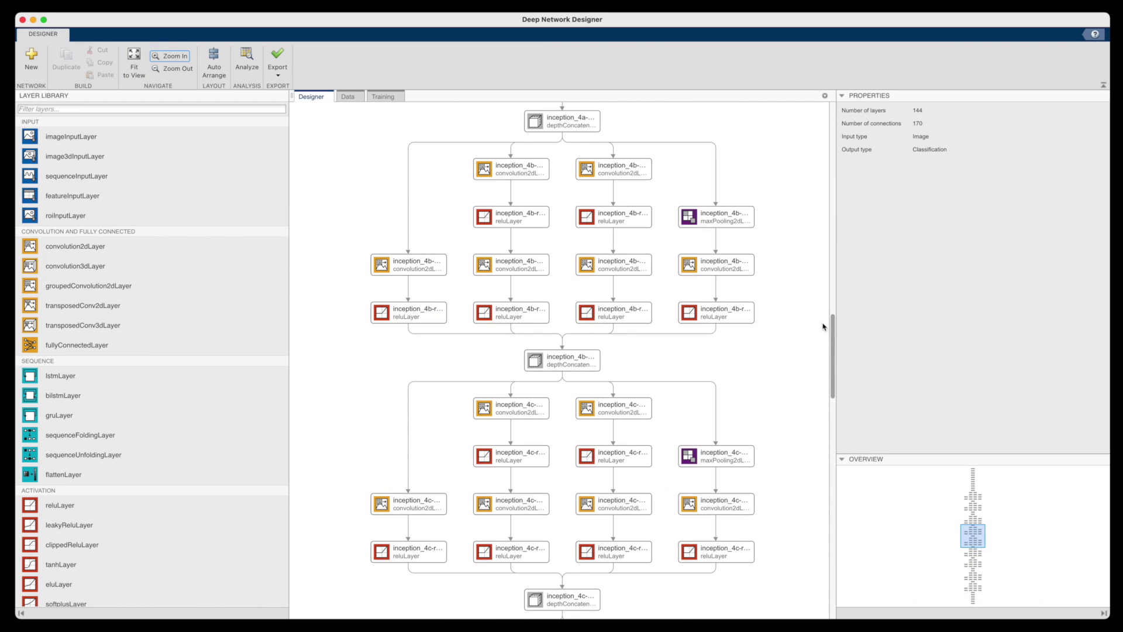
{"action": "left_click_drag", "start_coordinate": [831, 328], "coordinate": [831, 557]}
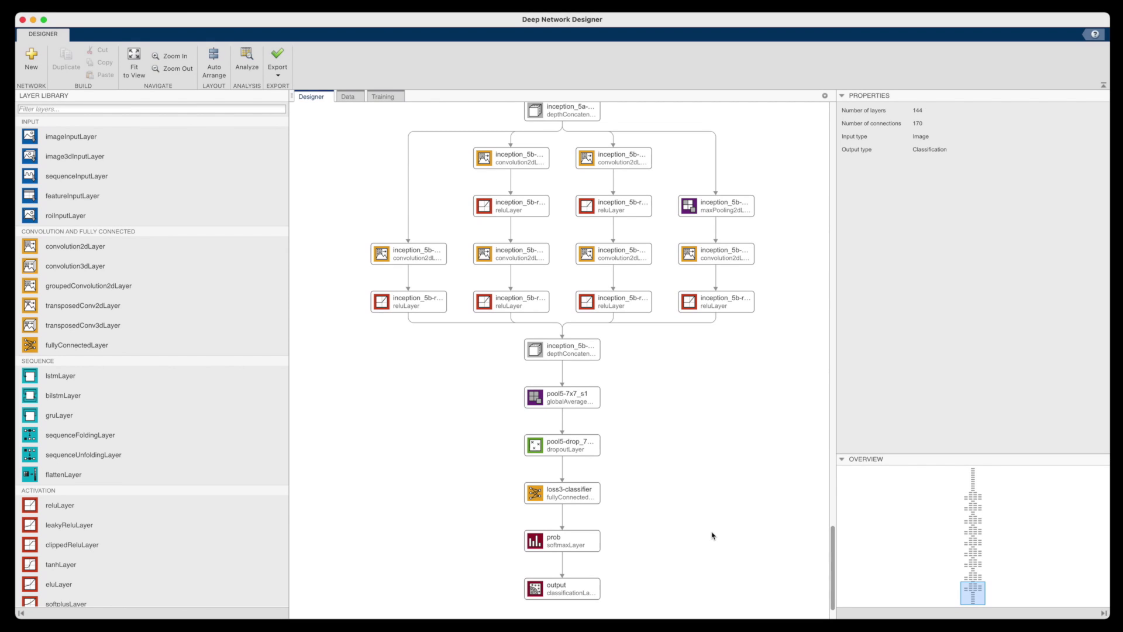
{"action": "left_click", "coordinate": [582, 499]}
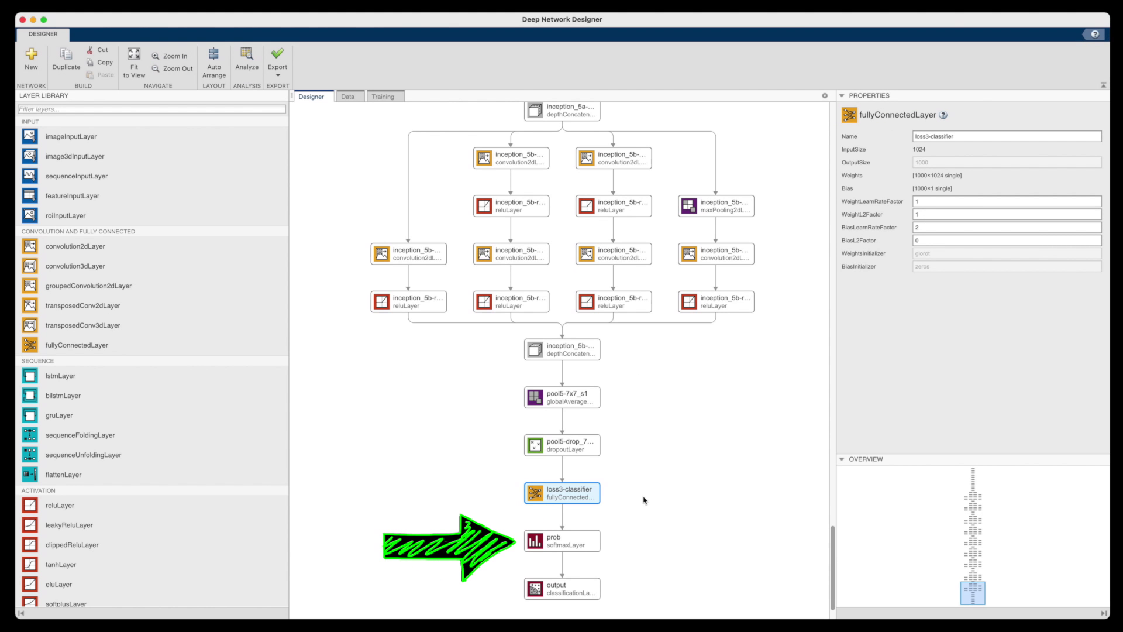
{"action": "left_click", "coordinate": [593, 546]}
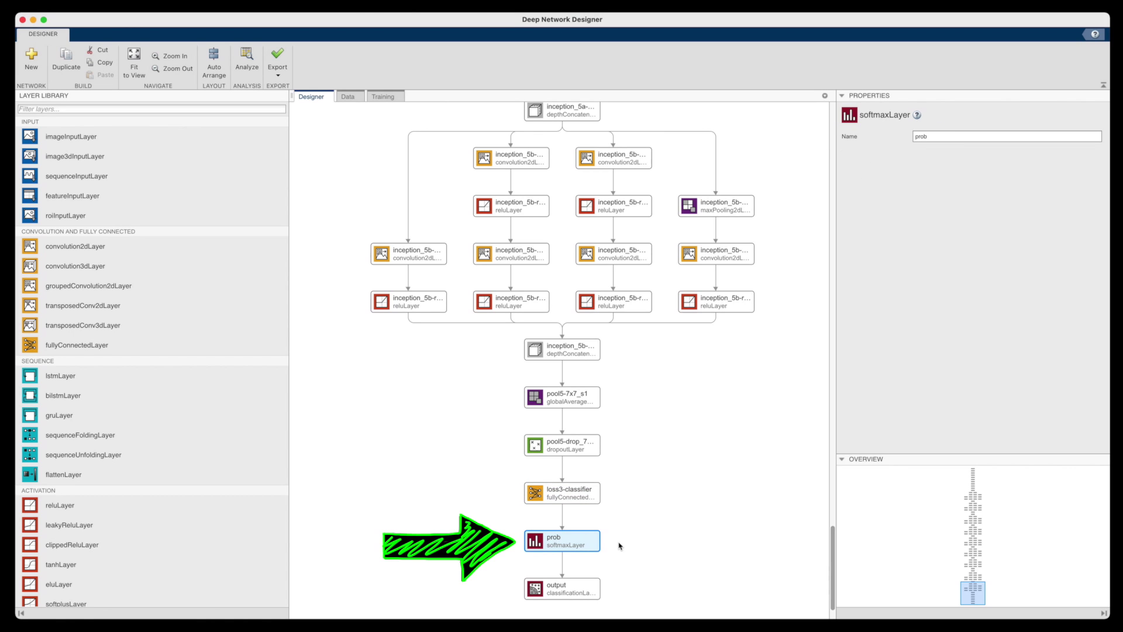
{"action": "left_click", "coordinate": [580, 588]}
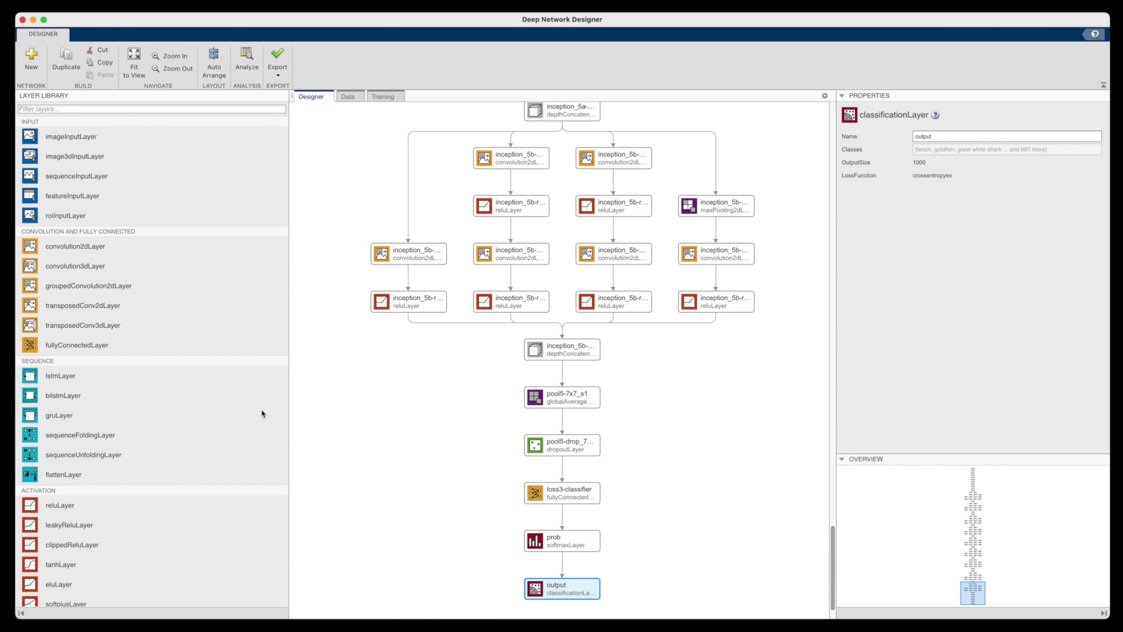
{"action": "left_click_drag", "start_coordinate": [82, 346], "coordinate": [656, 496]}
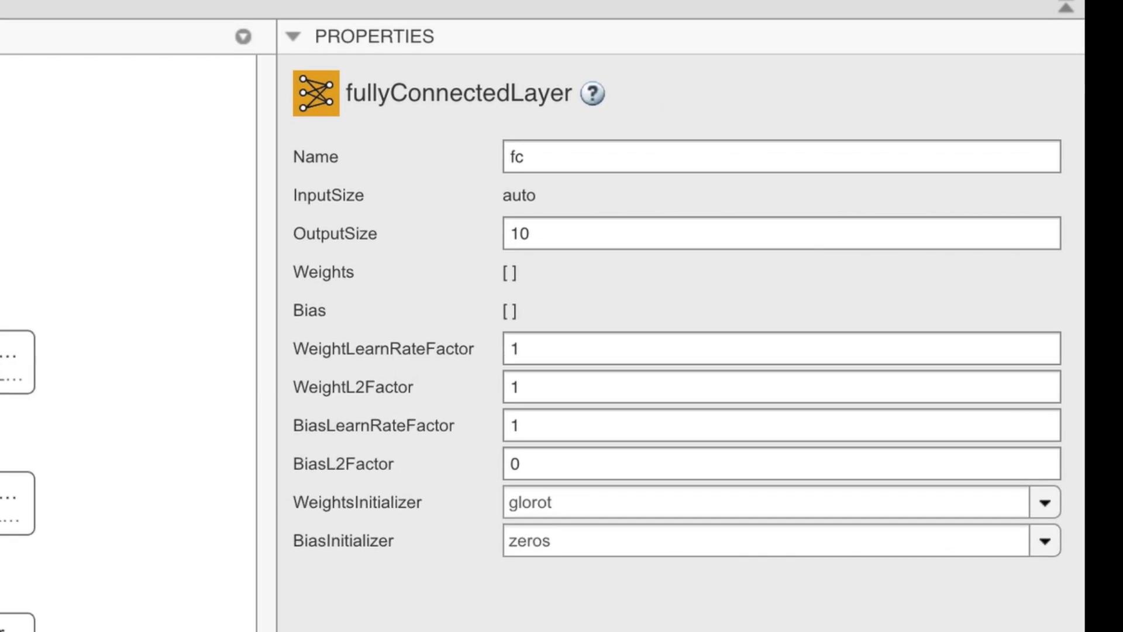
Step: Give the new fully connected layer OutputSize 2, name new_fc, and weight and bias learn-rate factors 5
{"action": "left_click", "coordinate": [547, 240]}
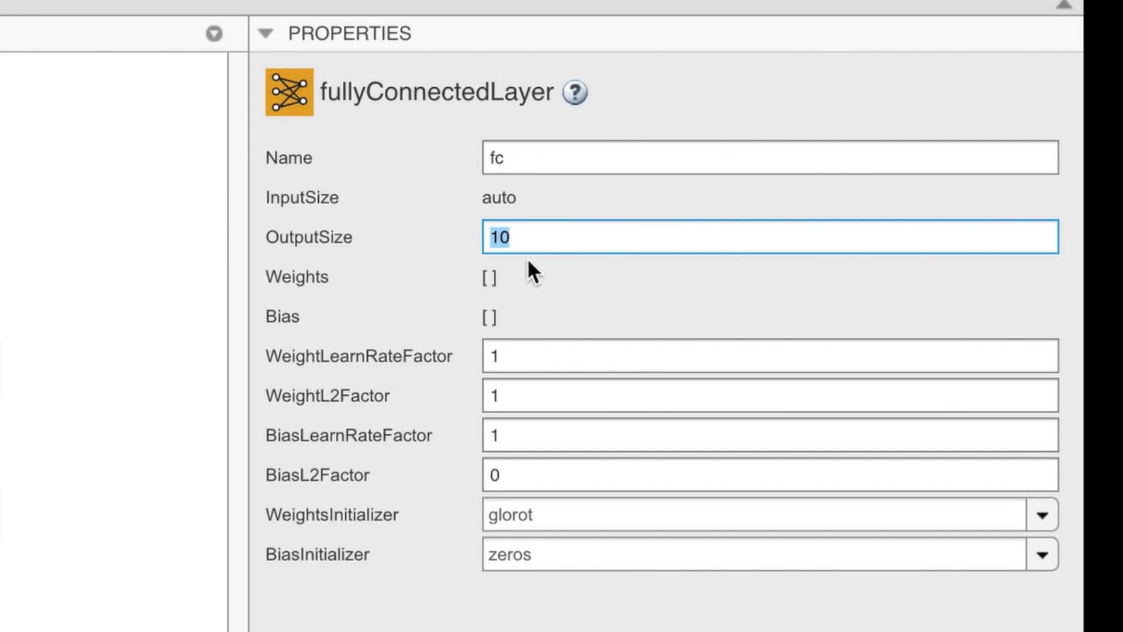
{"action": "type", "text": "2"}
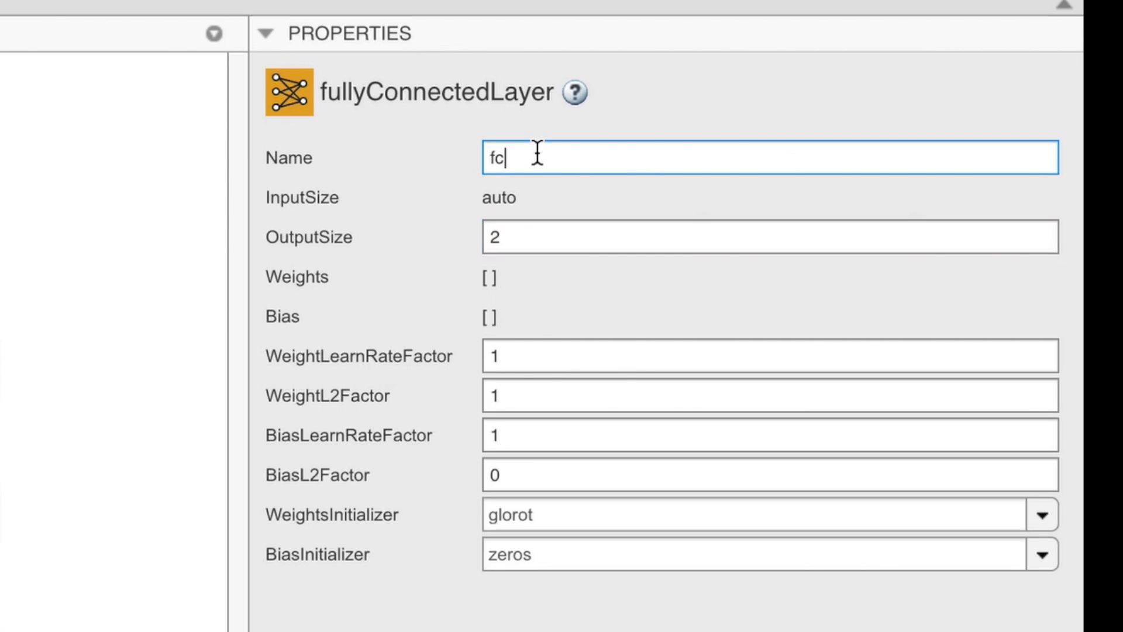
{"action": "left_click_drag", "start_coordinate": [537, 153], "coordinate": [466, 156]}
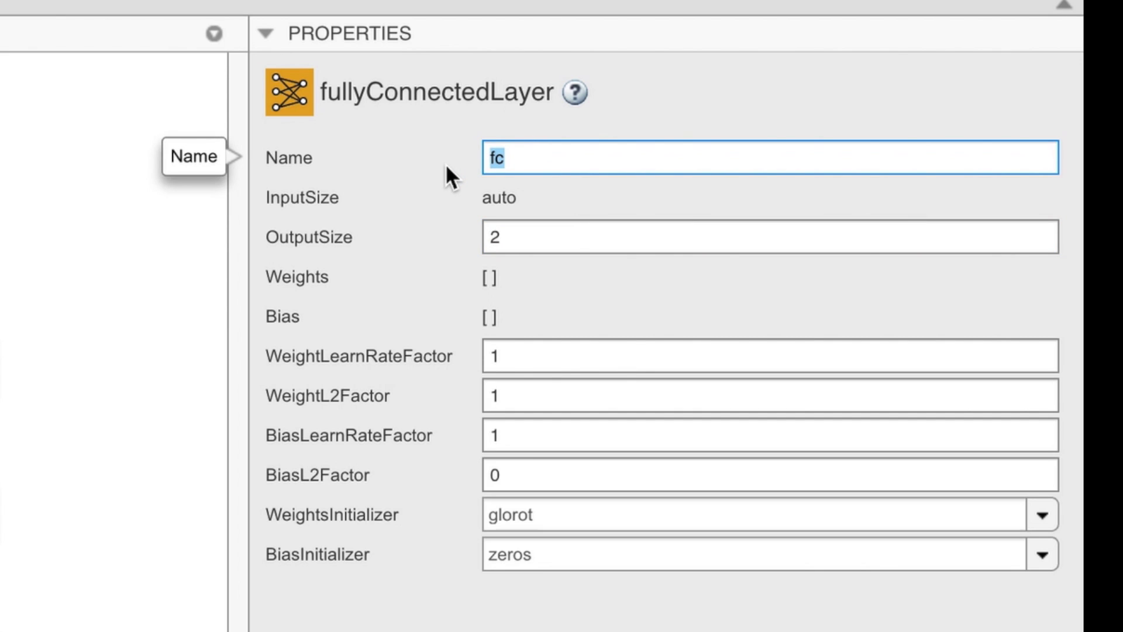
{"action": "type", "text": "new_fc"}
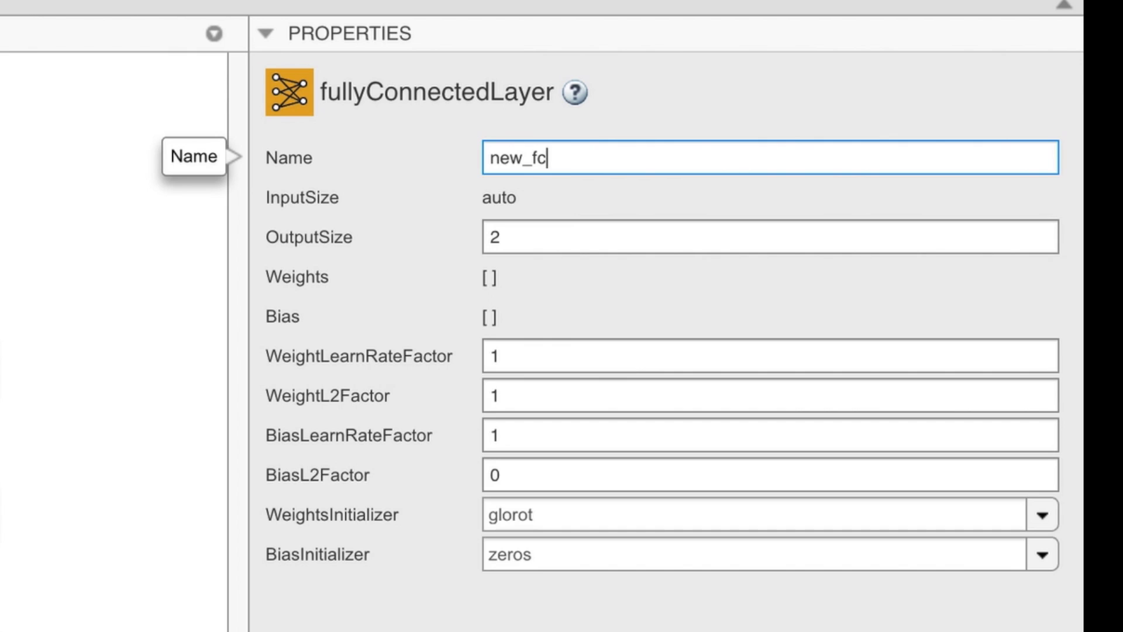
{"action": "left_click", "coordinate": [519, 352]}
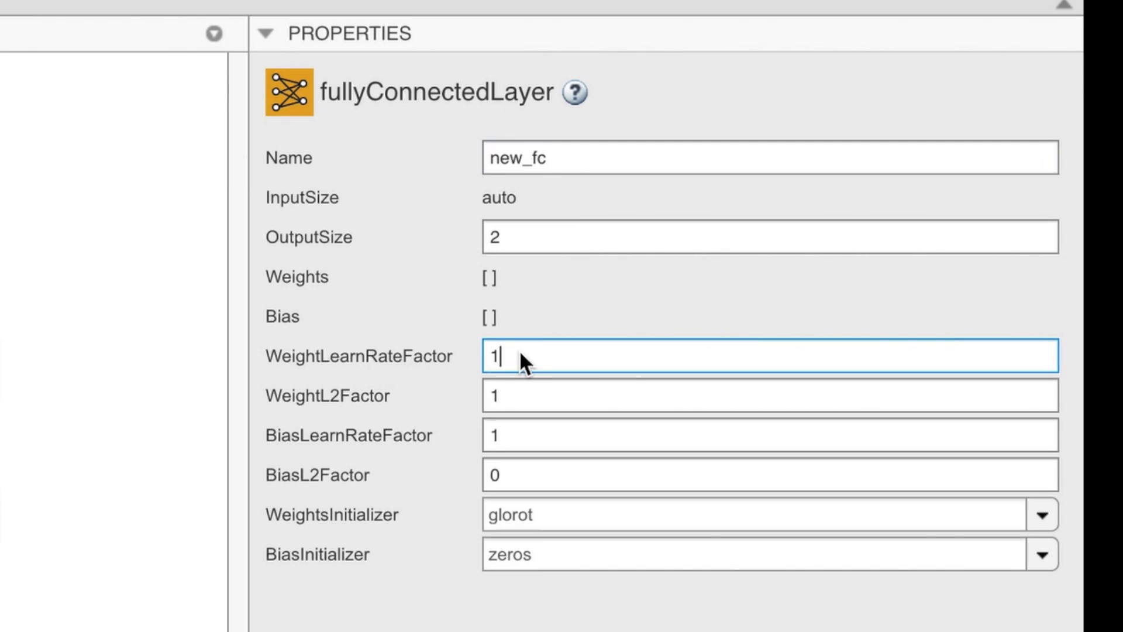
{"action": "key", "text": "BackSpace"}
{"action": "type", "text": "5"}
{"action": "left_click", "coordinate": [513, 433]}
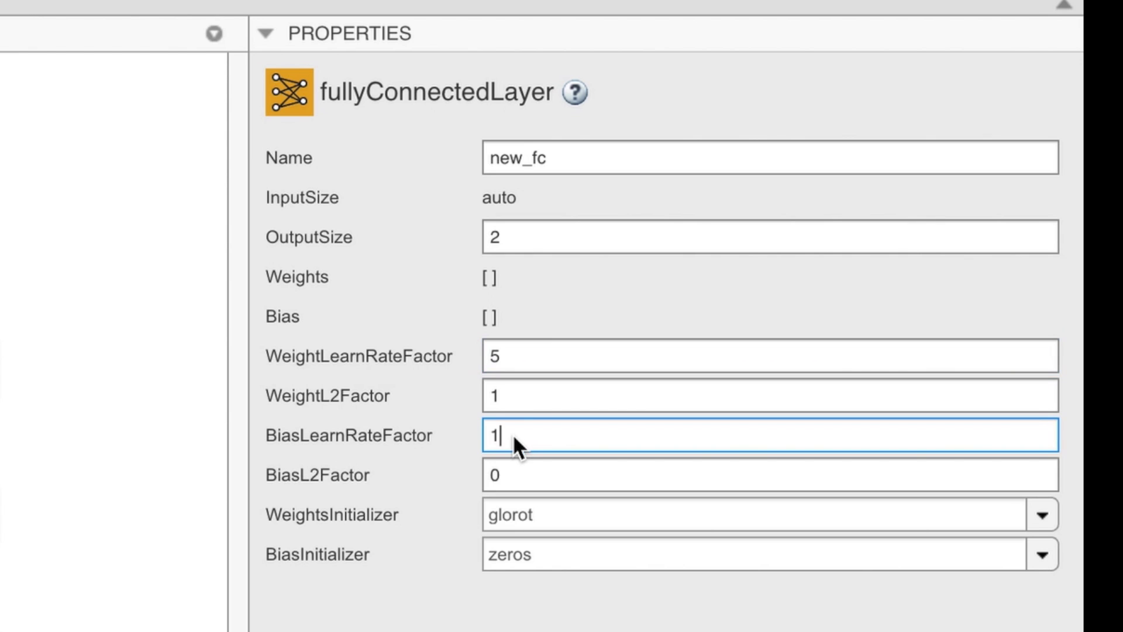
{"action": "key", "text": "BackSpace"}
{"action": "type", "text": "5"}
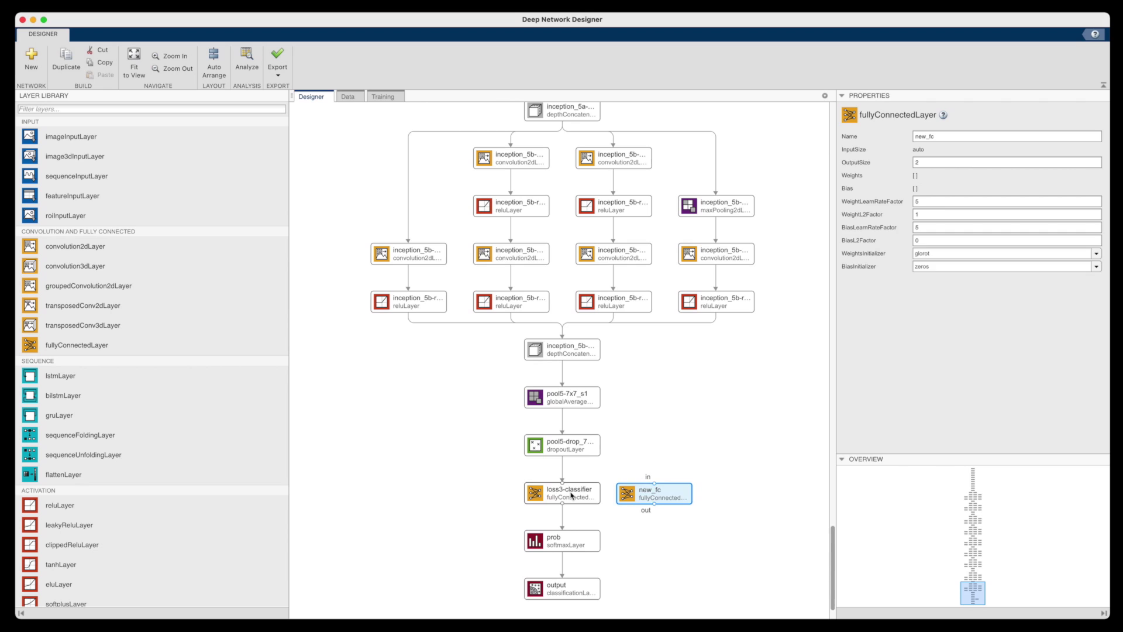
Step: Delete loss3-classifier and place new_fc in its spot before prob
{"action": "left_click", "coordinate": [571, 495]}
{"action": "key", "text": "Delete"}
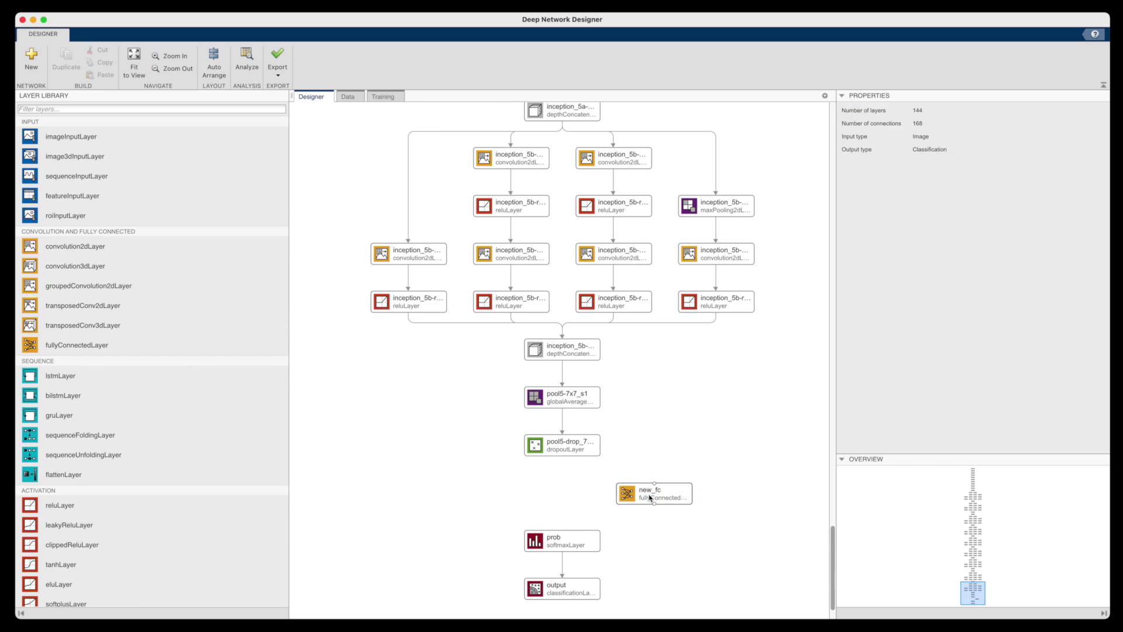
{"action": "left_click_drag", "start_coordinate": [656, 497], "coordinate": [571, 492]}
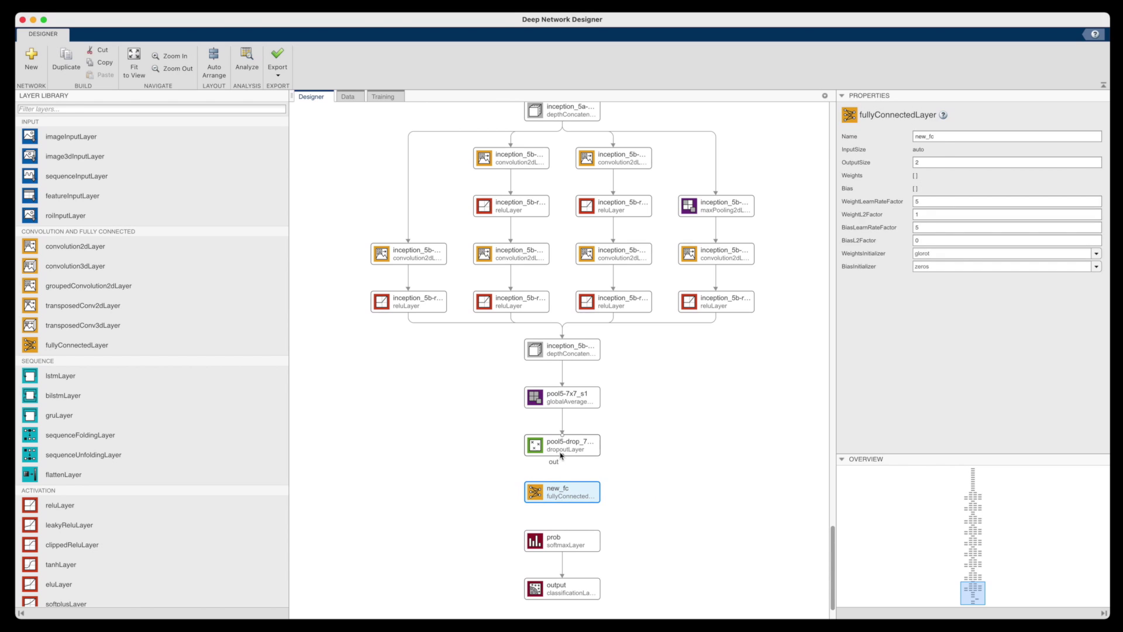
{"action": "left_click", "coordinate": [597, 594]}
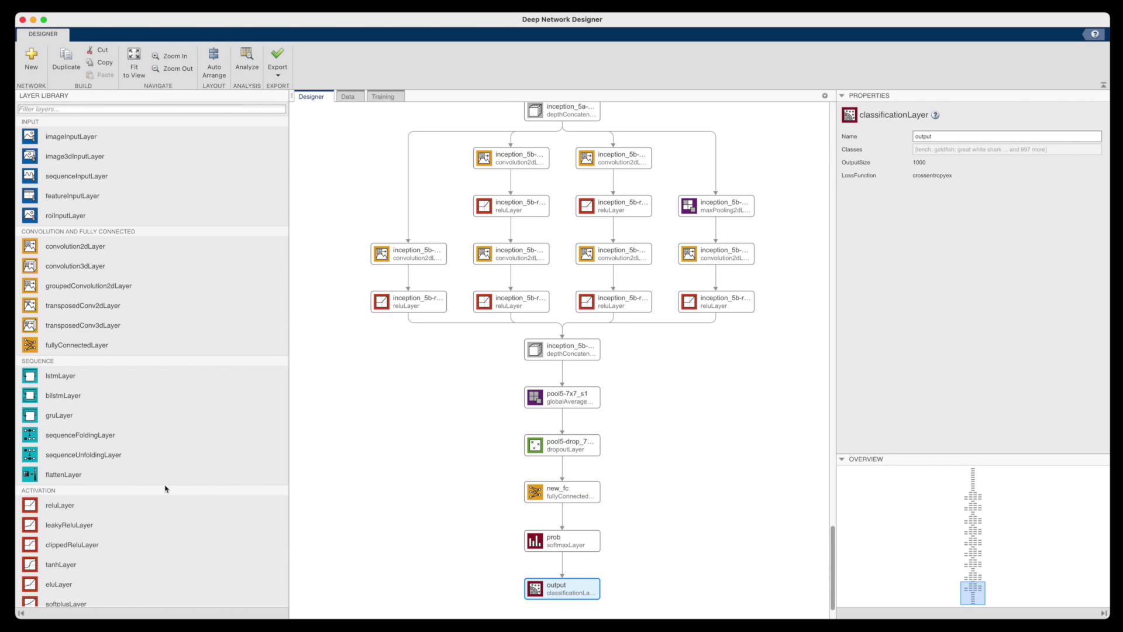
Step: Add a classificationLayer, delete the old 1000-class output layer, and connect prob to classoutput
{"action": "scroll", "coordinate": [165, 488], "scroll_direction": "down", "scroll_amount": 20}
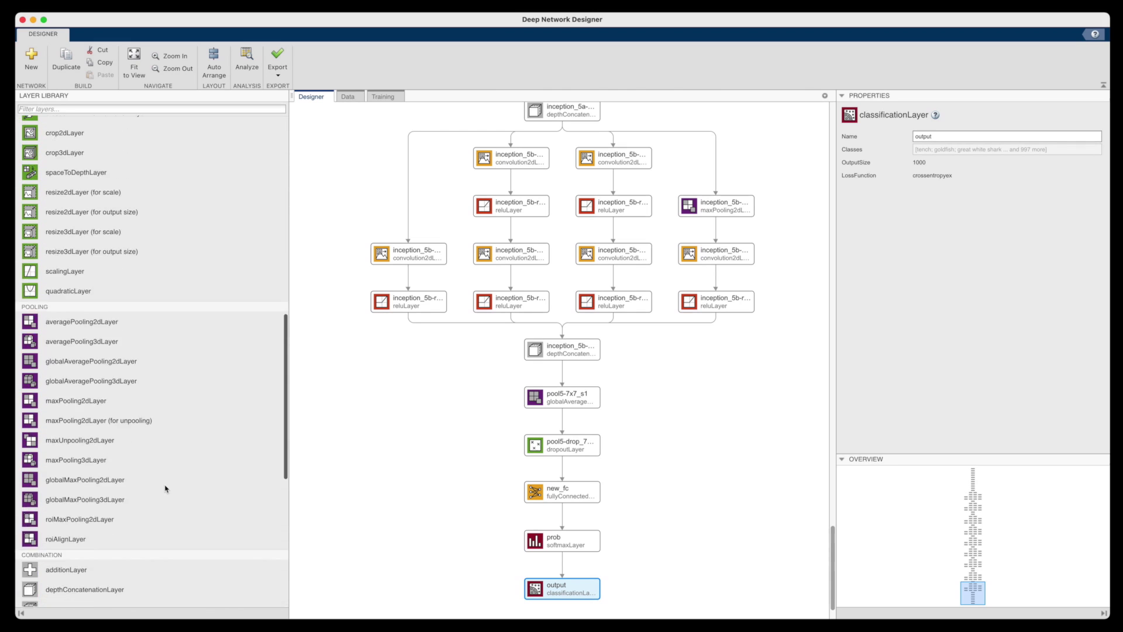
{"action": "scroll", "coordinate": [165, 489], "scroll_direction": "down", "scroll_amount": 5}
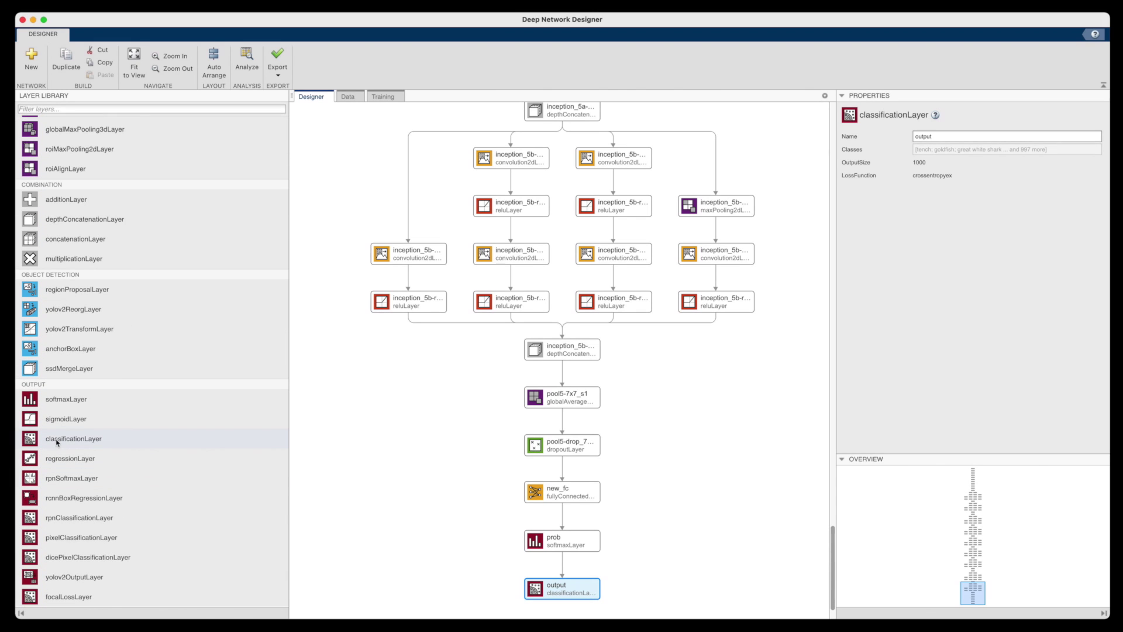
{"action": "left_click_drag", "start_coordinate": [57, 440], "coordinate": [655, 591]}
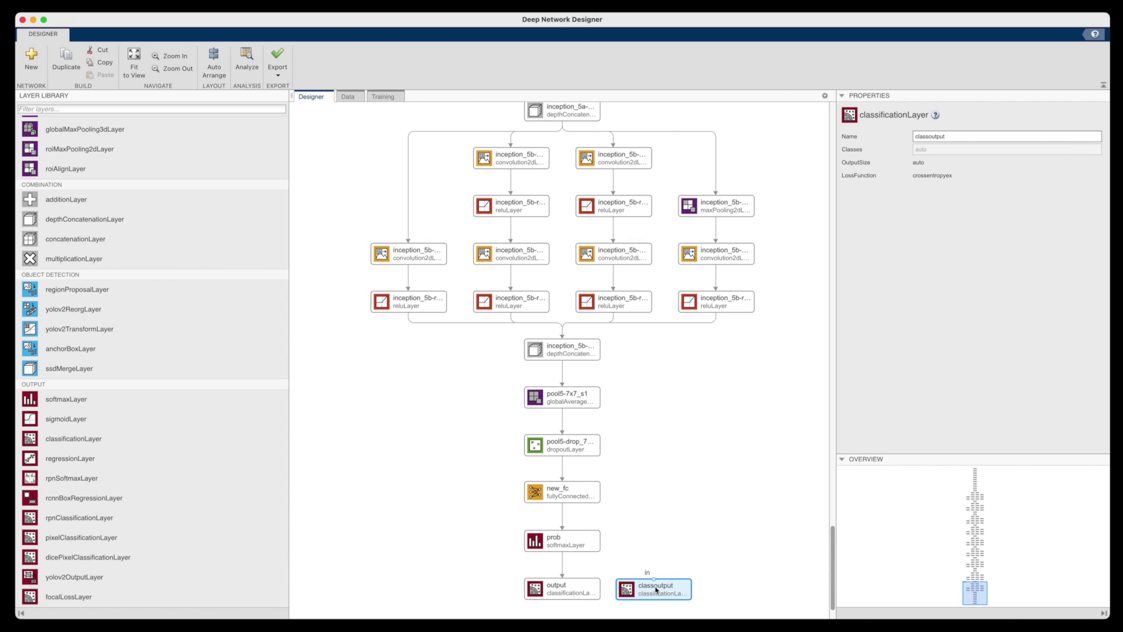
{"action": "left_click", "coordinate": [573, 591]}
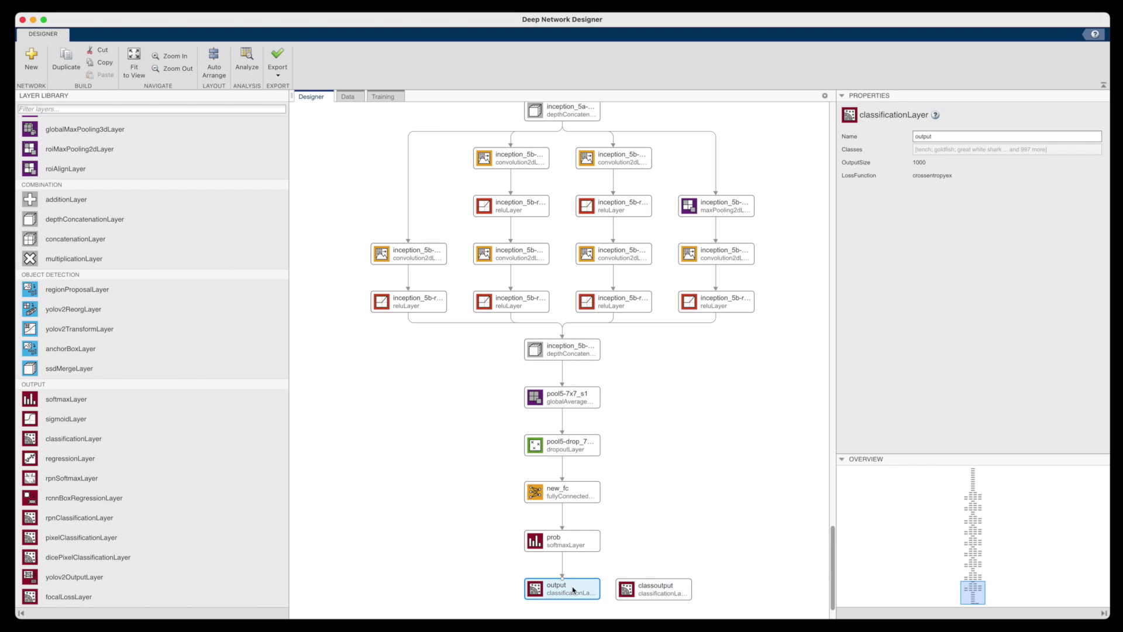
{"action": "key", "text": "Delete"}
{"action": "left_click_drag", "start_coordinate": [671, 597], "coordinate": [582, 593]}
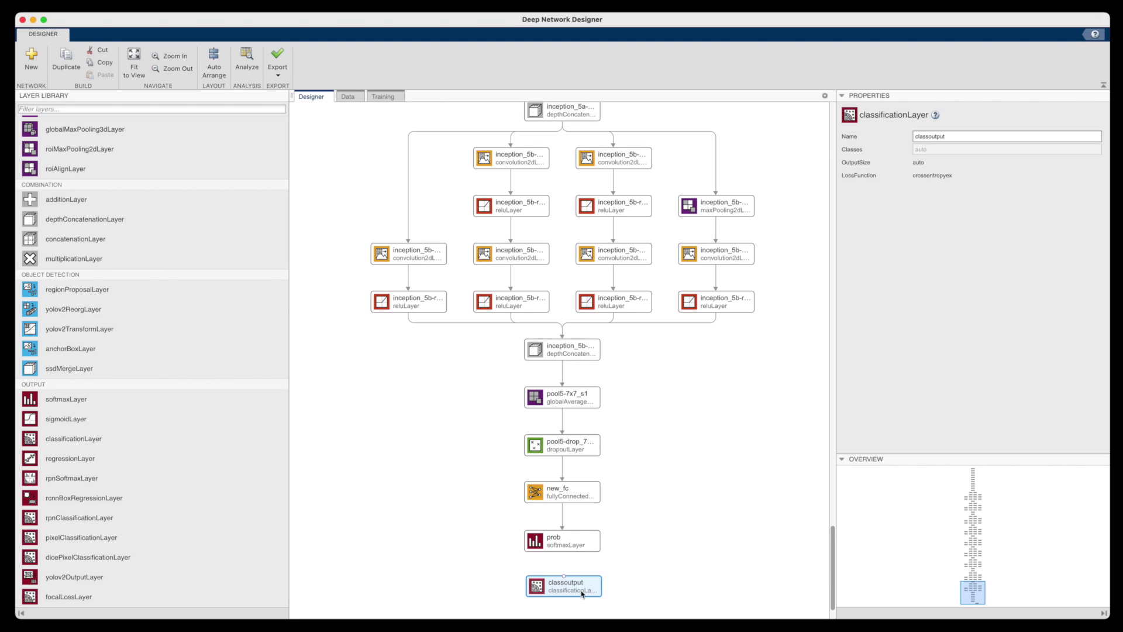
{"action": "left_click_drag", "start_coordinate": [563, 553], "coordinate": [575, 590]}
{"action": "left_click", "coordinate": [576, 590]}
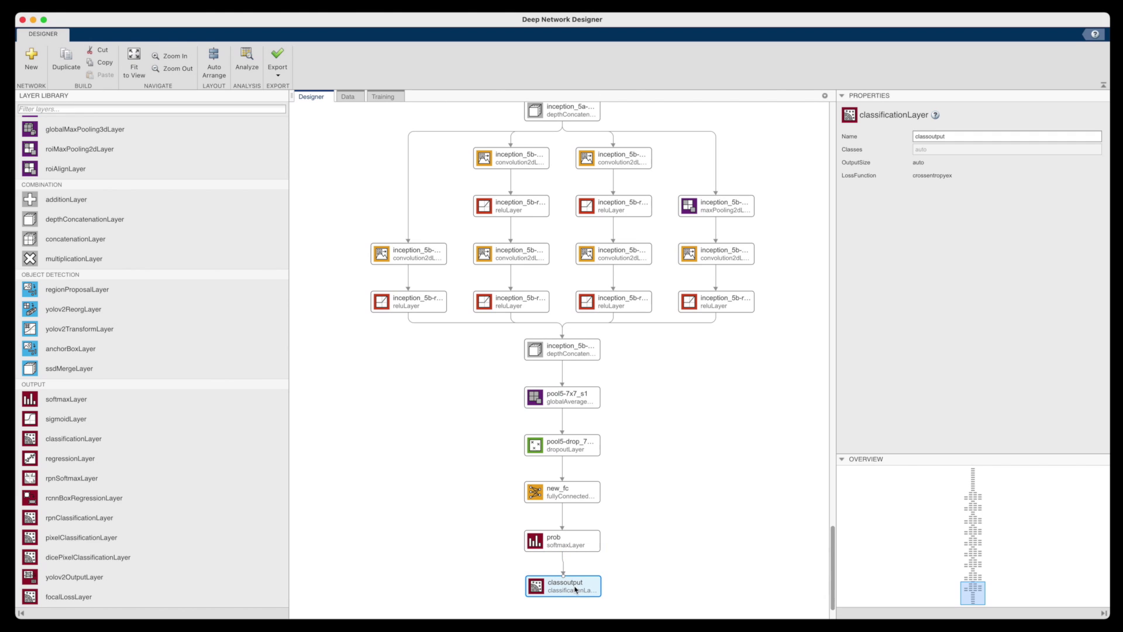
{"action": "left_click", "coordinate": [623, 586]}
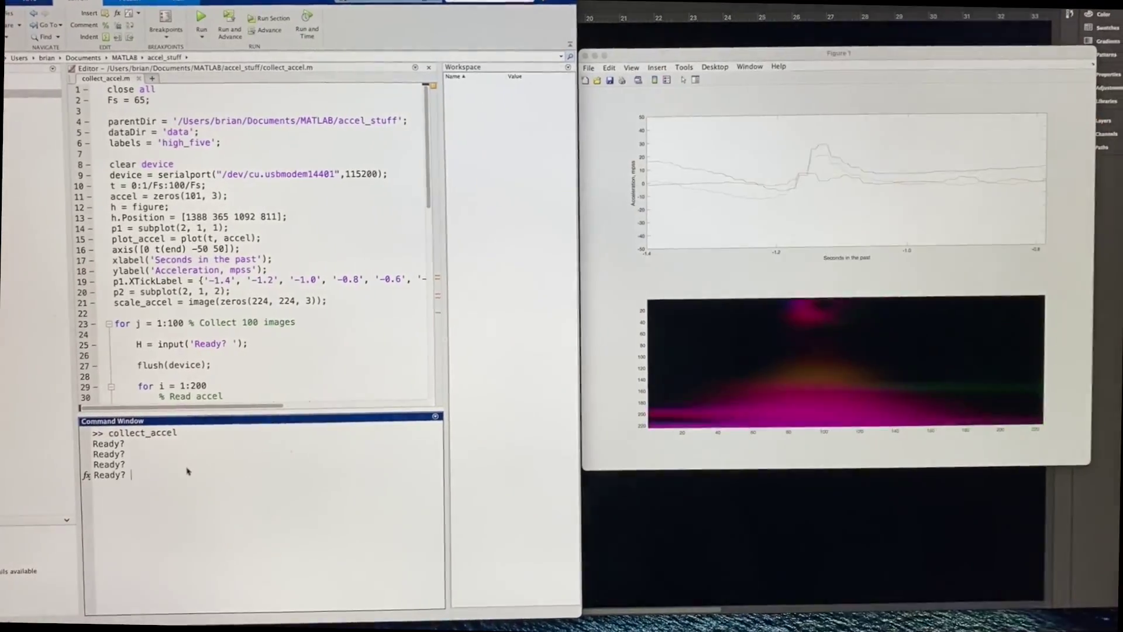
Step: Record five more high-five gesture samples at the Ready? prompts
{"action": "key", "text": "Return"}
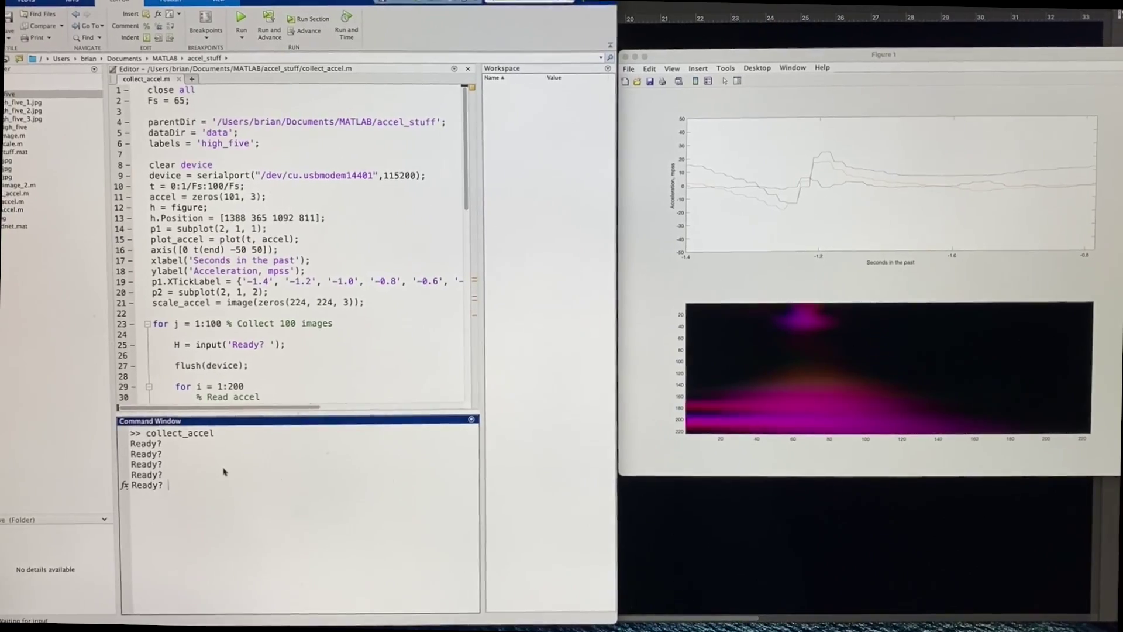
{"action": "key", "text": "Return"}
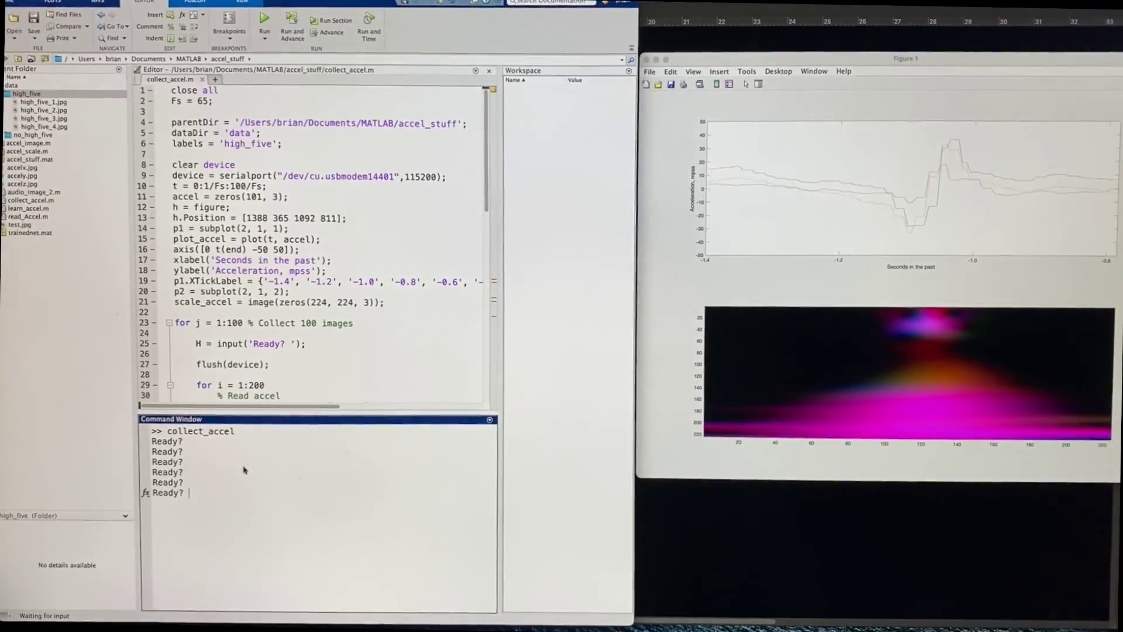
{"action": "key", "text": "Return"}
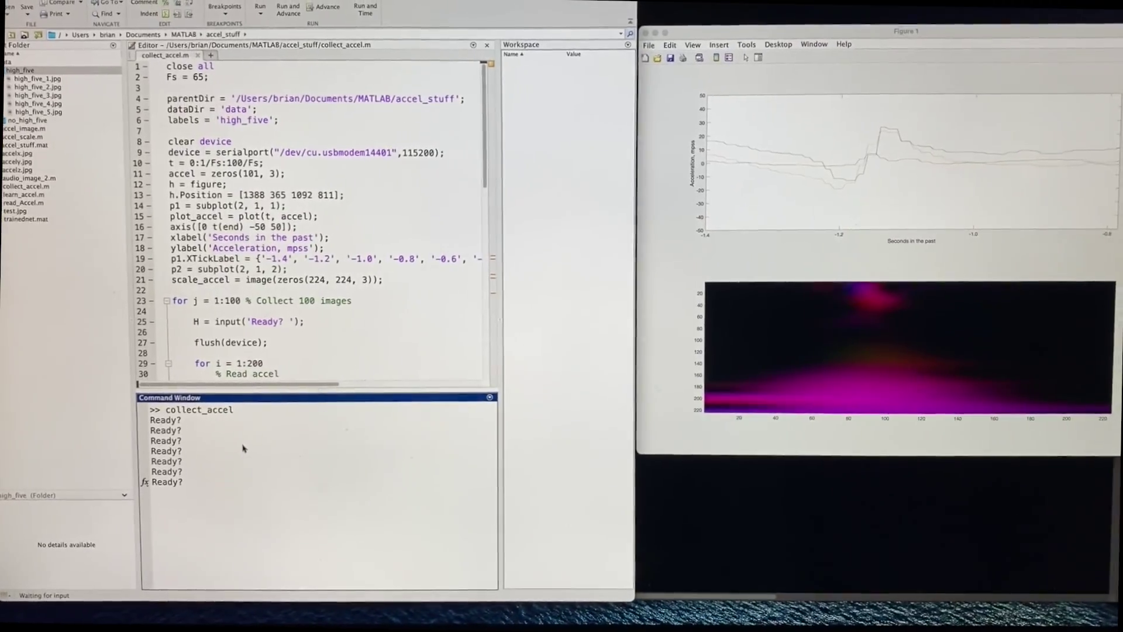
{"action": "key", "text": "Return"}
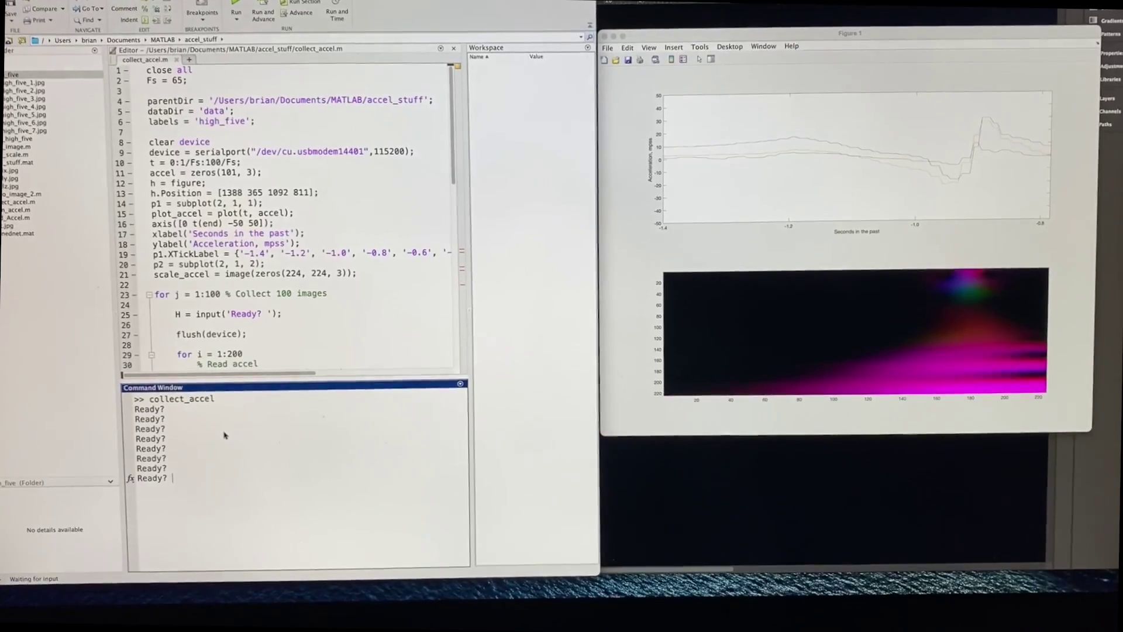
{"action": "key", "text": "Return"}
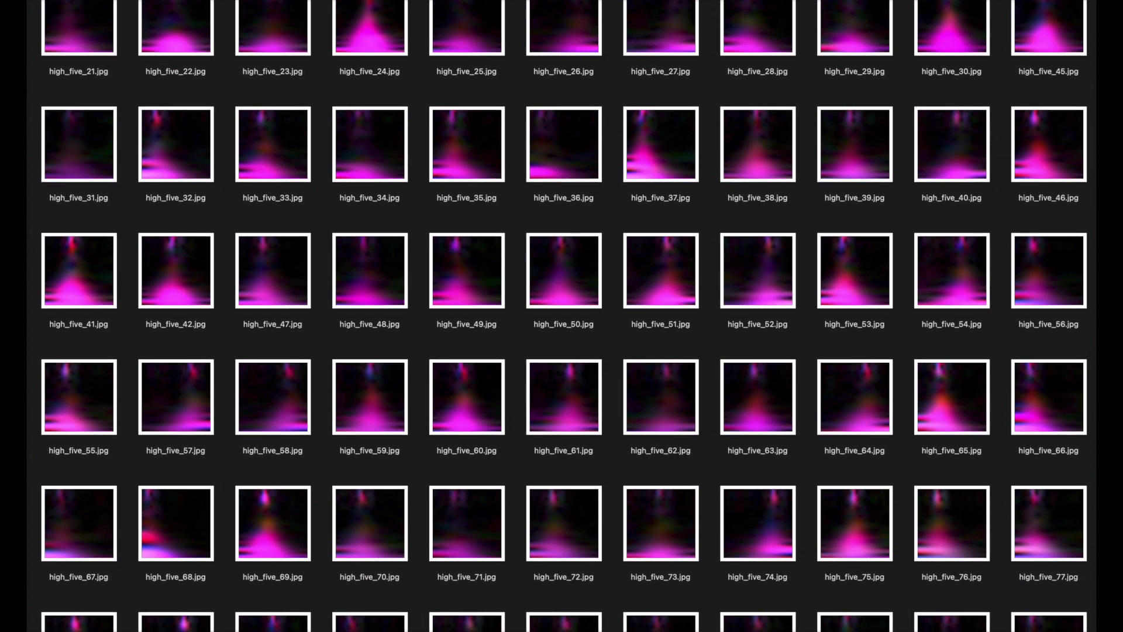
Step: Scroll through the high_five scalogram thumbnails in Finder, past high_five_88
{"action": "scroll", "coordinate": [562, 316], "scroll_direction": "down", "scroll_amount": 2}
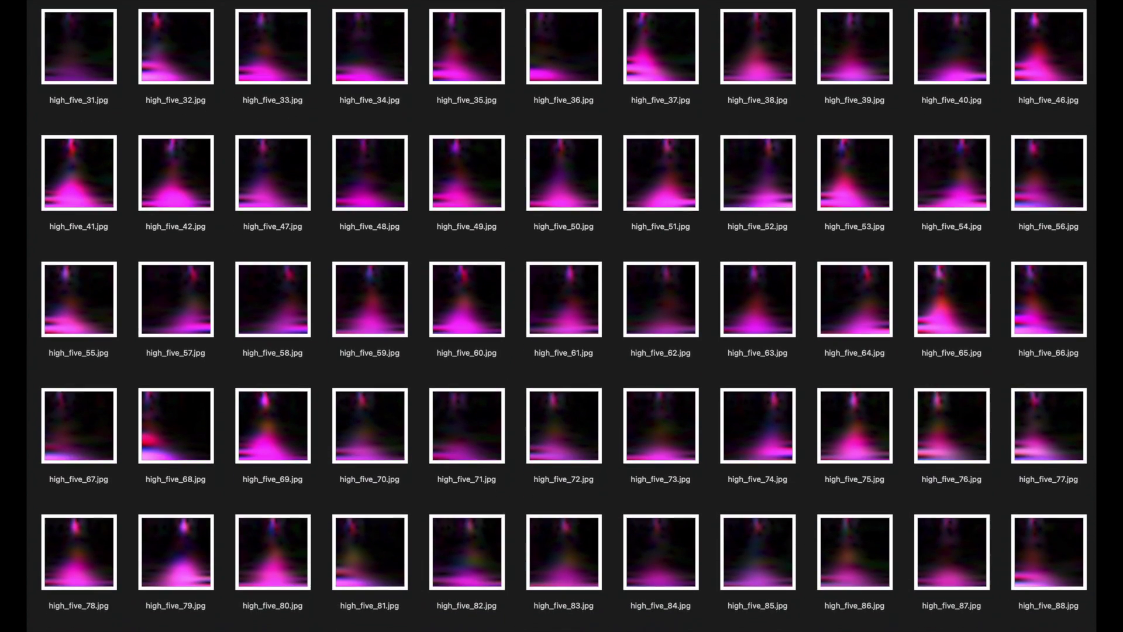
{"action": "scroll", "coordinate": [561, 316], "scroll_direction": "down", "scroll_amount": 2}
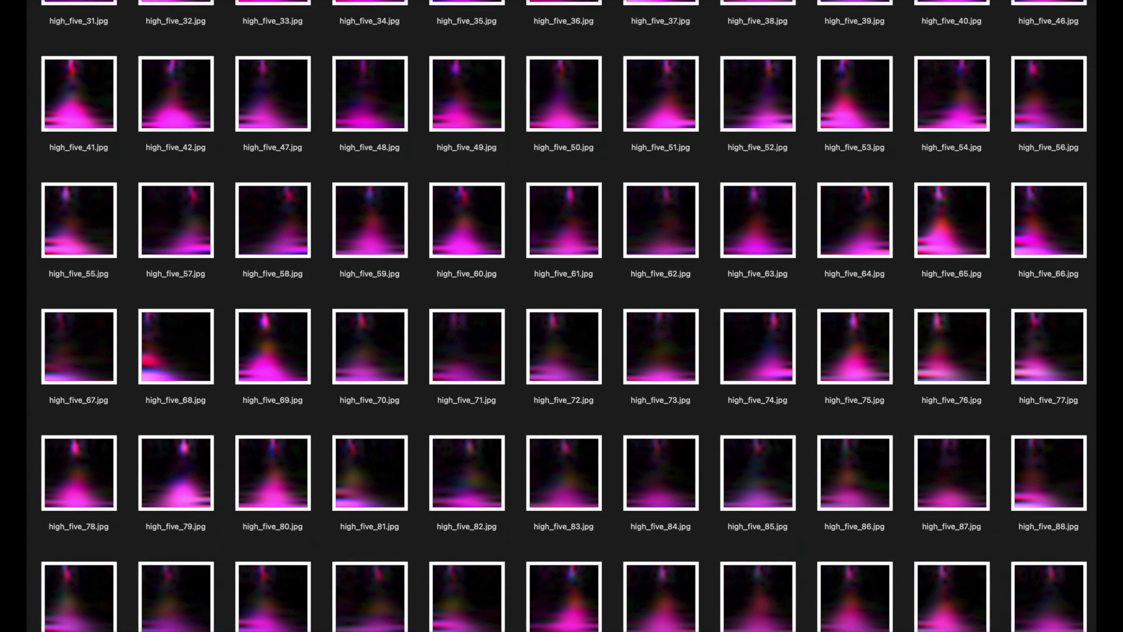
{"action": "scroll", "coordinate": [562, 316], "scroll_direction": "down", "scroll_amount": 1}
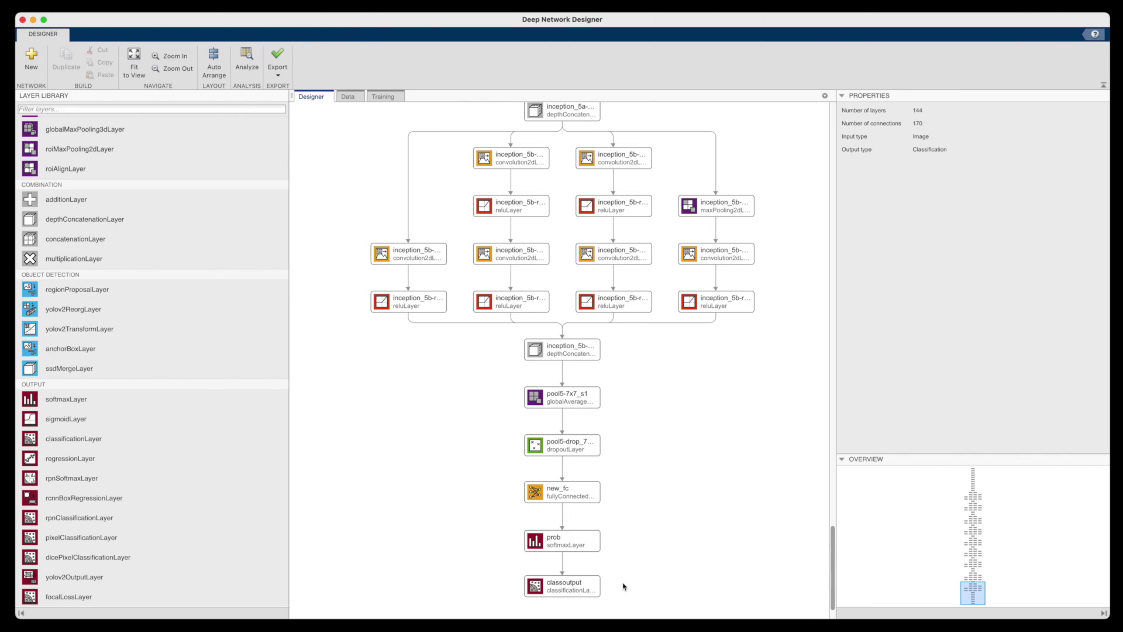
Step: Import the data folder as image data with 20% validation, giving 160 images, 80 per class
{"action": "left_click", "coordinate": [350, 97]}
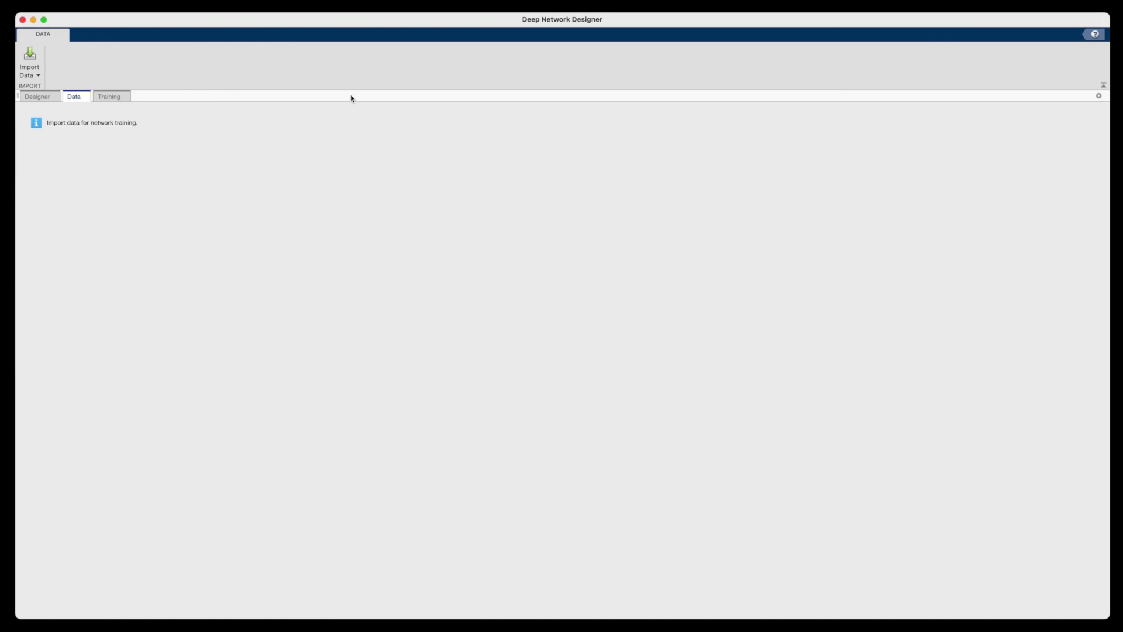
{"action": "left_click", "coordinate": [30, 72]}
{"action": "left_click", "coordinate": [56, 94]}
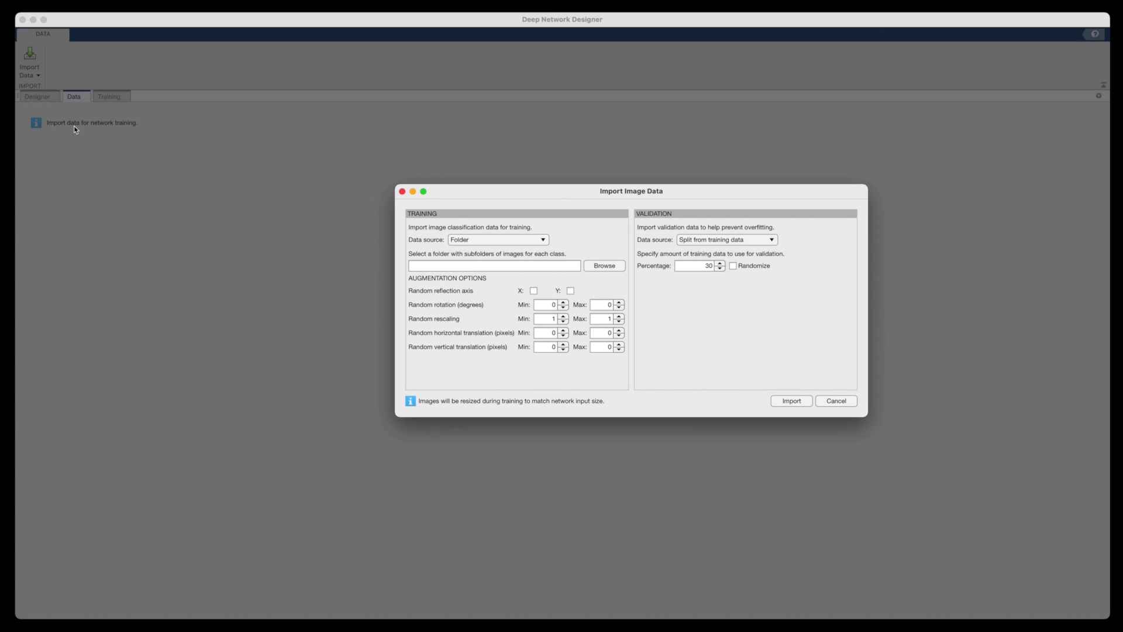
{"action": "left_click", "coordinate": [600, 268]}
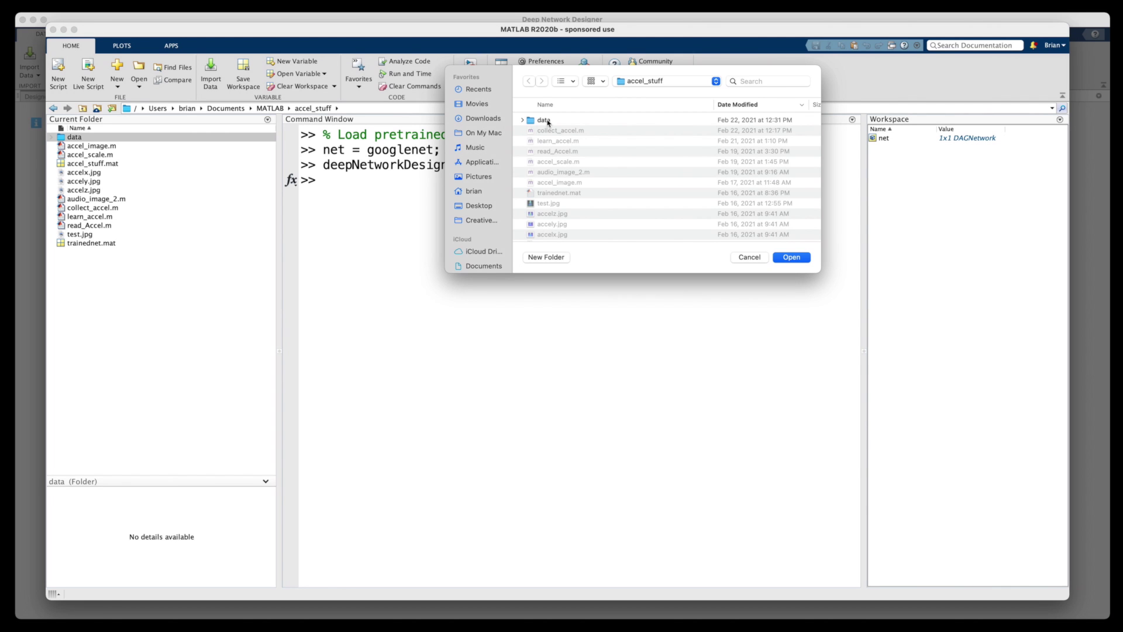
{"action": "left_click", "coordinate": [546, 121]}
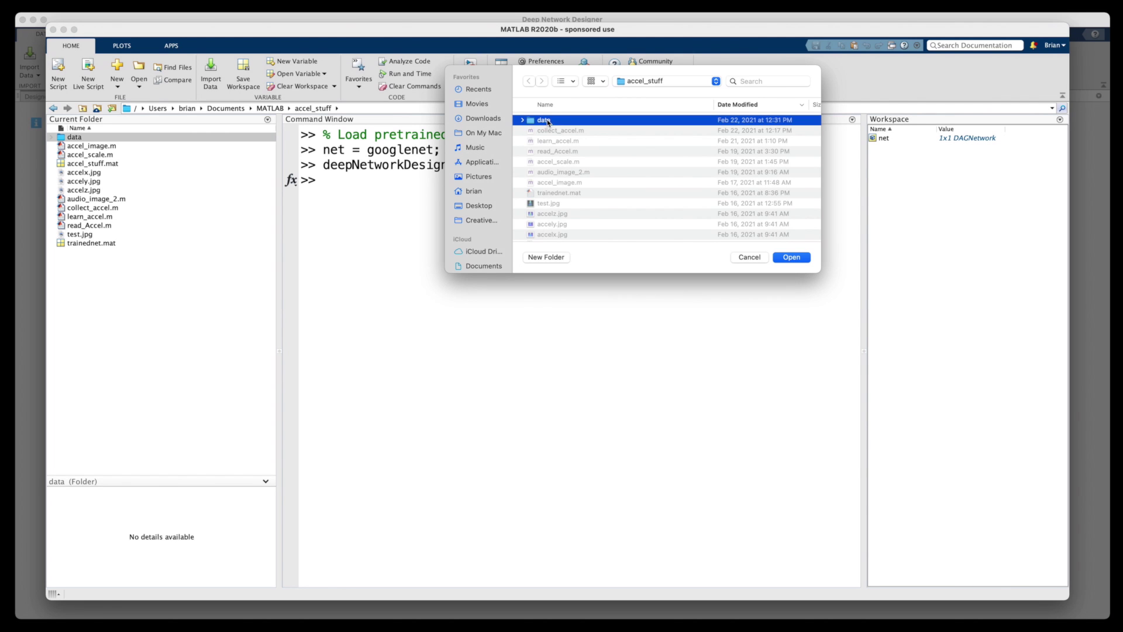
{"action": "left_click", "coordinate": [790, 258]}
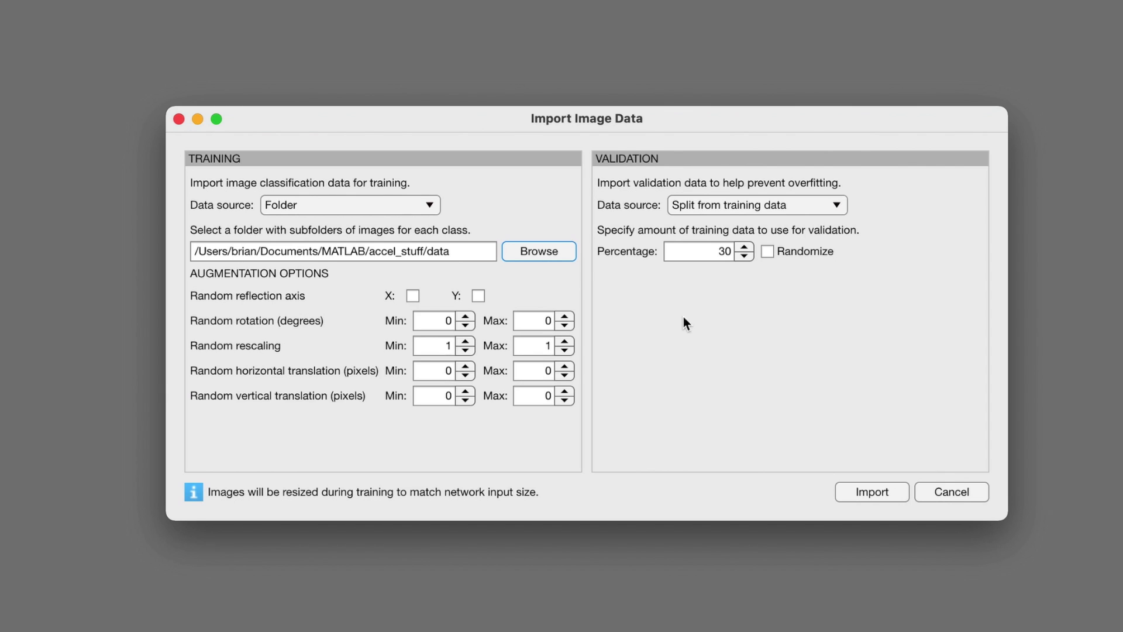
{"action": "left_click", "coordinate": [744, 255]}
{"action": "left_click", "coordinate": [872, 492]}
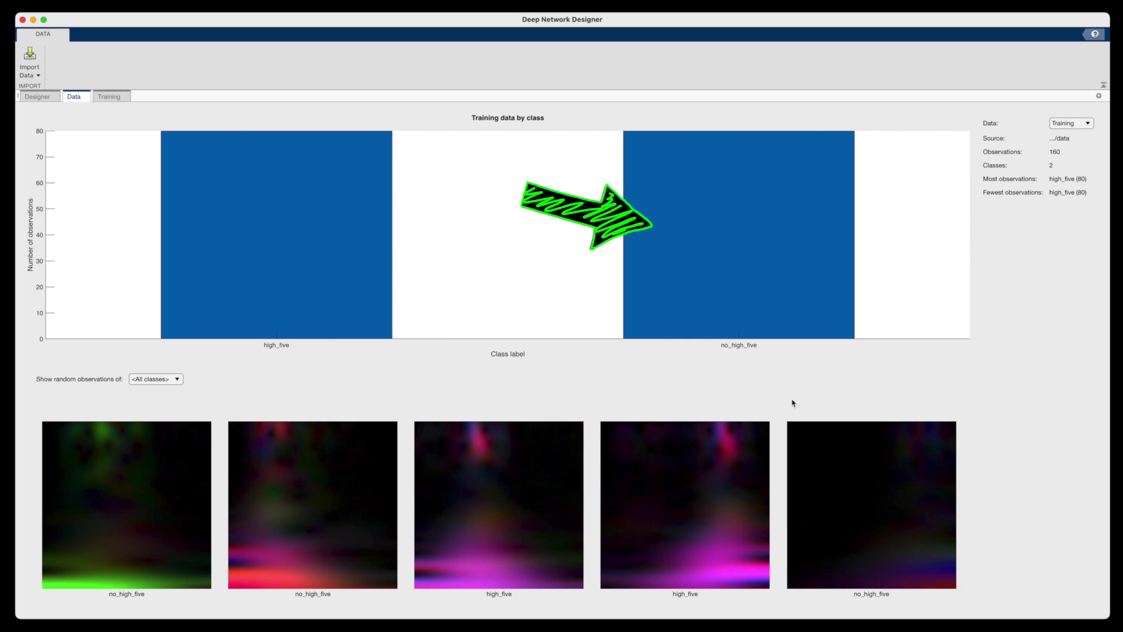
{"action": "left_click", "coordinate": [114, 97]}
Step: Set InitialLearnRate 0.0001, ValidationFrequency 10, MiniBatchSize 15 and MaxEpochs 20 in Training Options
{"action": "left_click", "coordinate": [32, 61]}
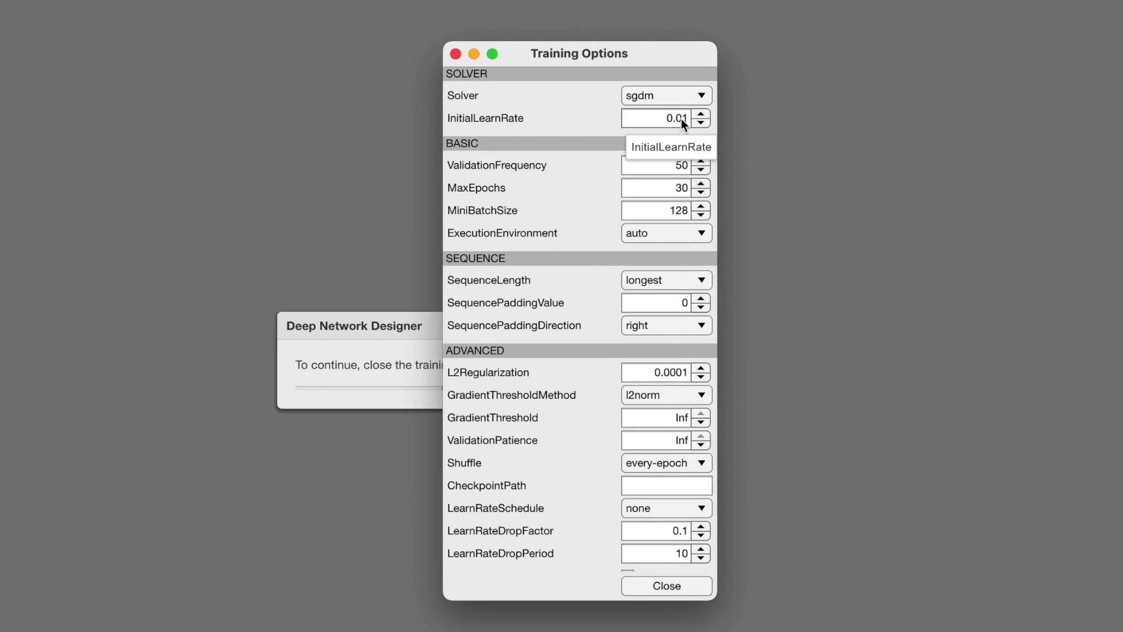
{"action": "double_click", "coordinate": [682, 119]}
{"action": "type", "text": "0.001"}
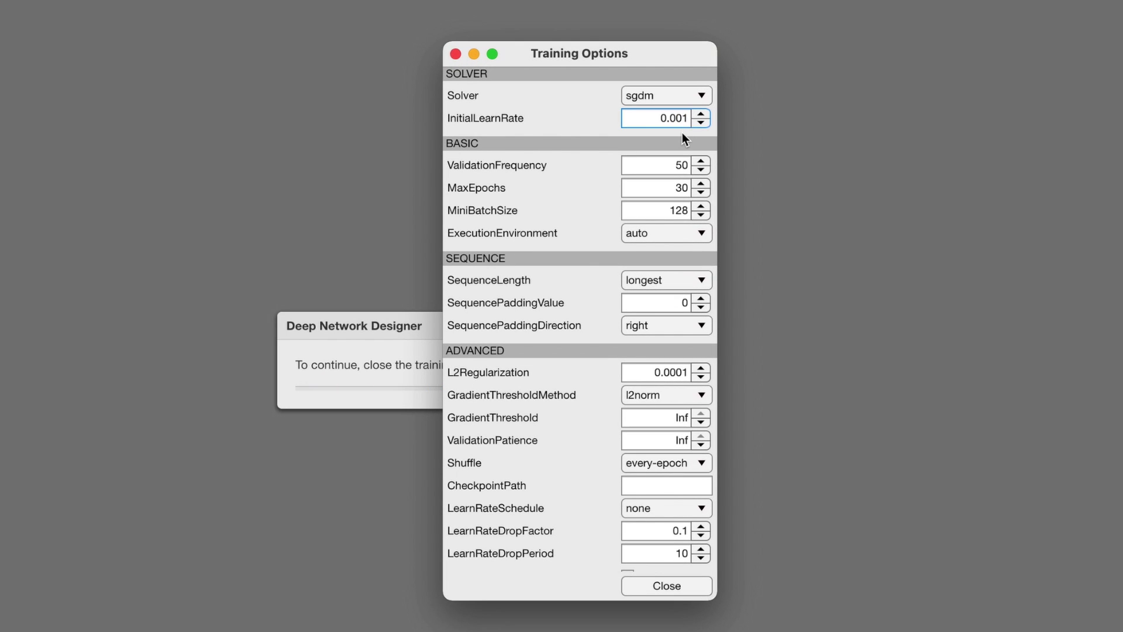
{"action": "key", "text": "Left"}
{"action": "type", "text": "0"}
{"action": "double_click", "coordinate": [681, 166]}
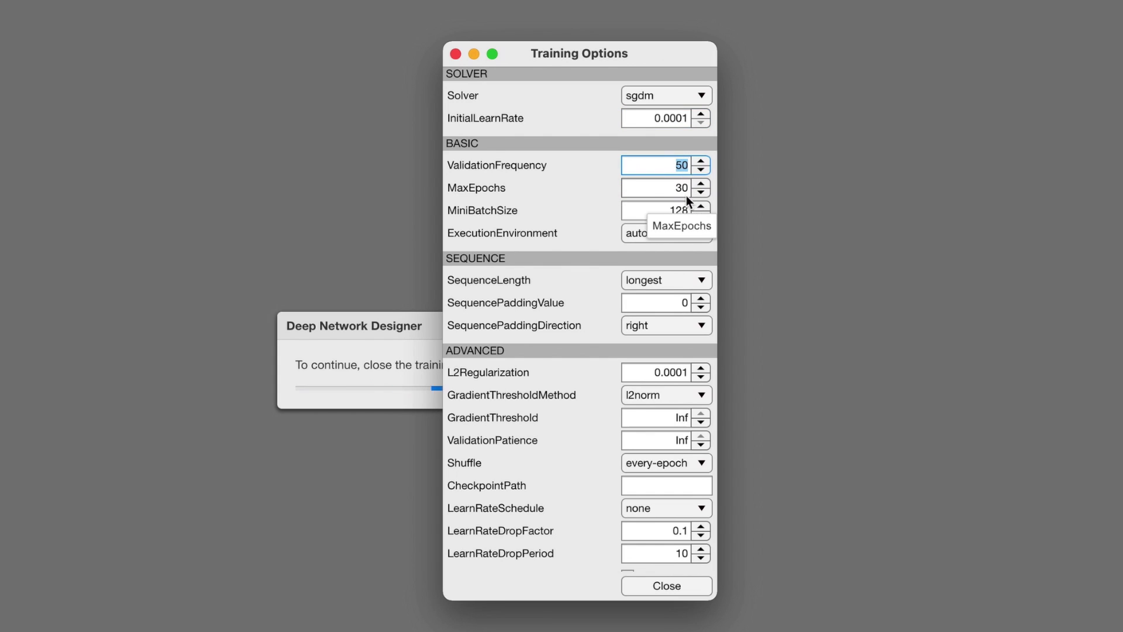
{"action": "type", "text": "10"}
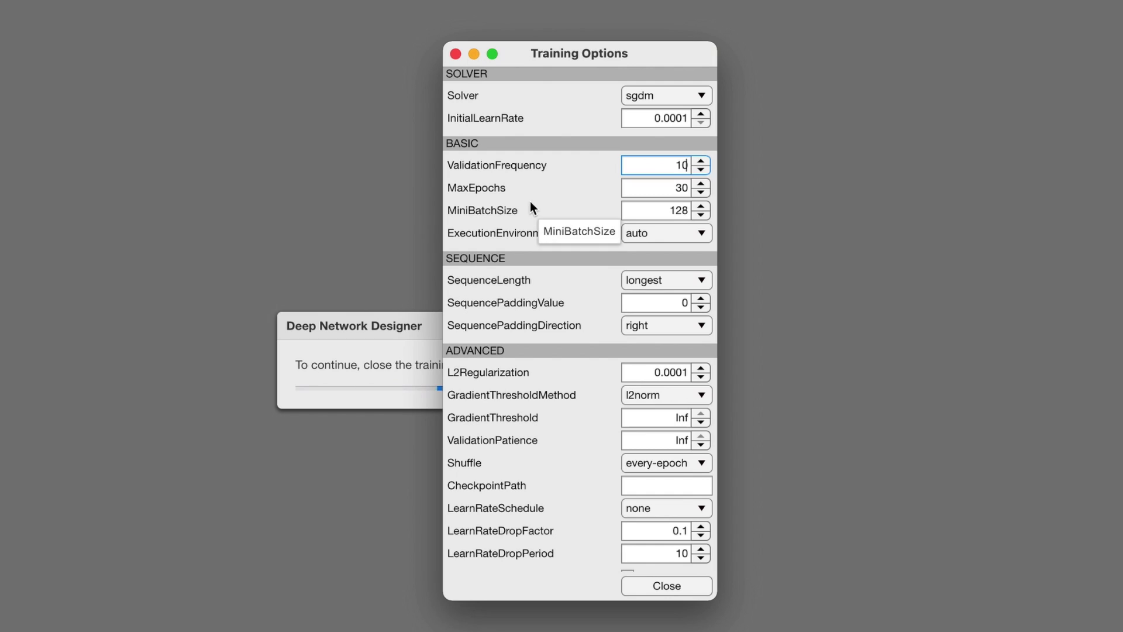
{"action": "double_click", "coordinate": [662, 212]}
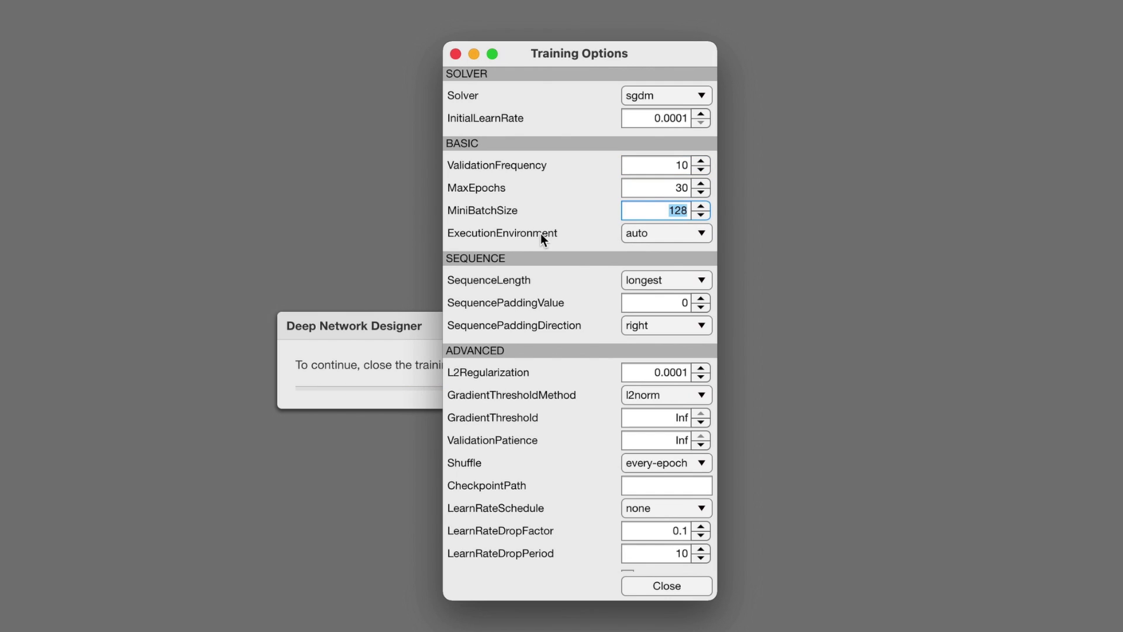
{"action": "type", "text": "15"}
{"action": "double_click", "coordinate": [664, 189]}
{"action": "type", "text": "20"}
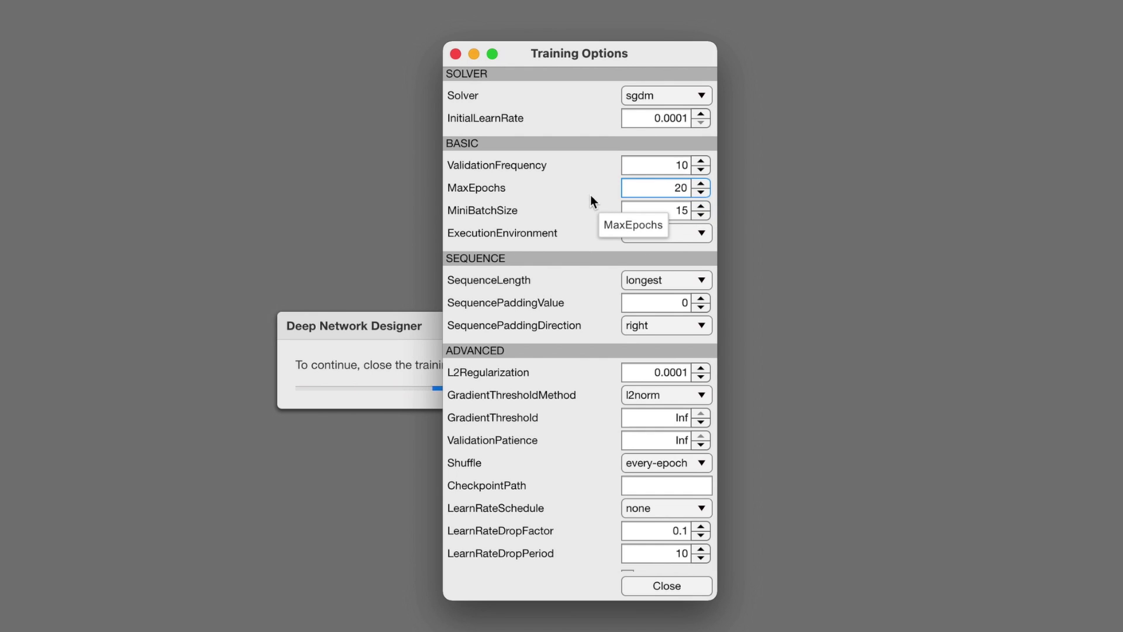
{"action": "left_click", "coordinate": [667, 585]}
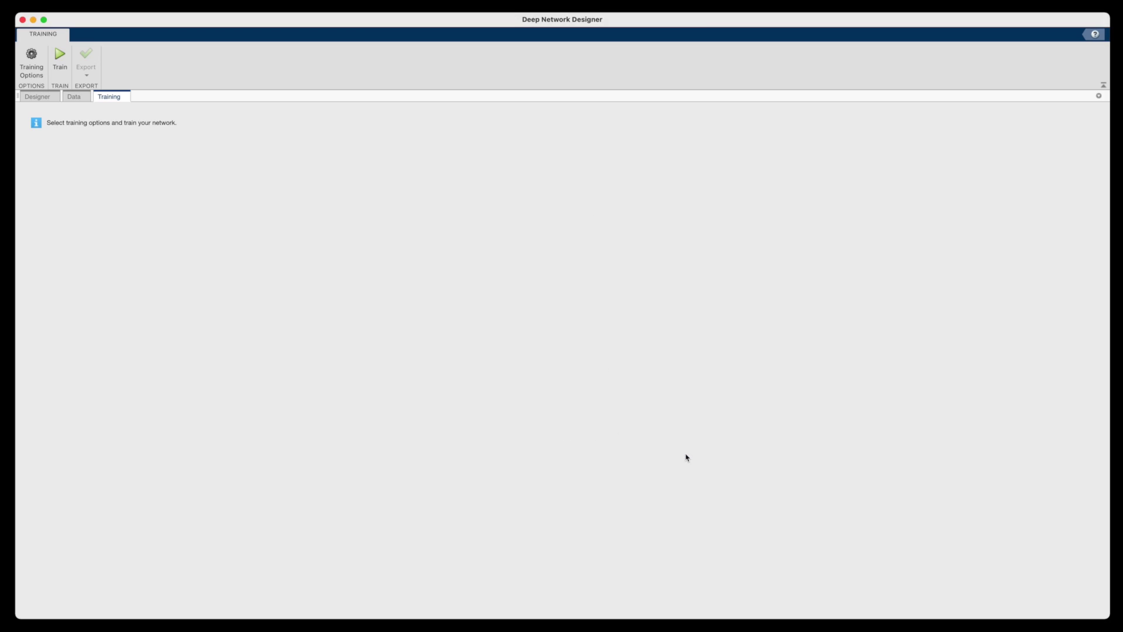
Step: Start training the modified GoogLeNet on the high-five scalogram images
{"action": "left_click", "coordinate": [61, 58]}
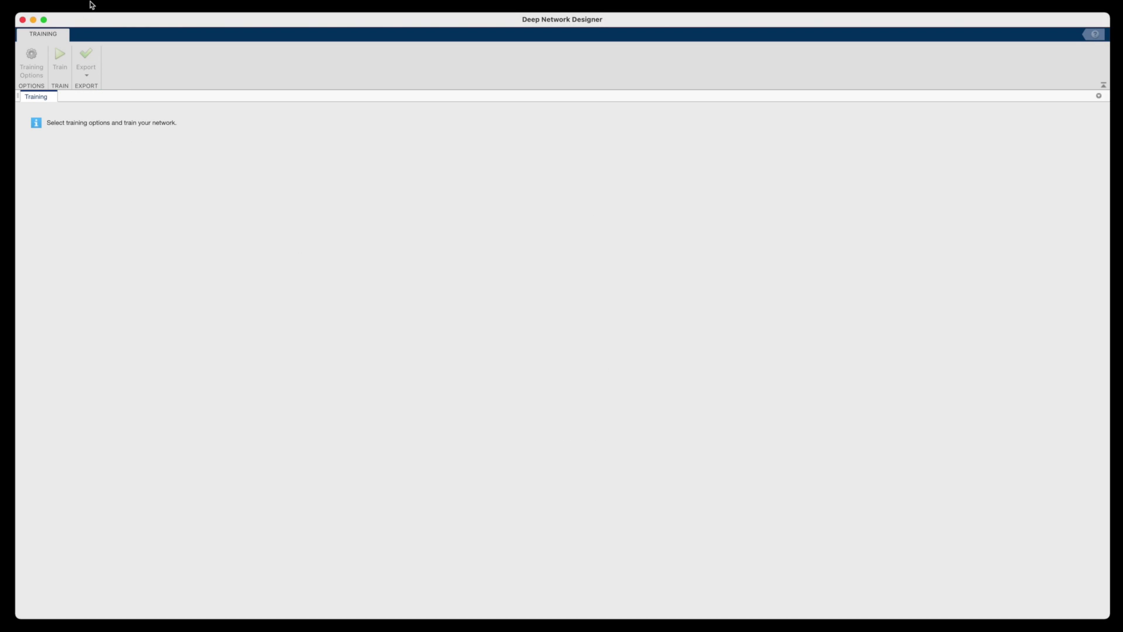